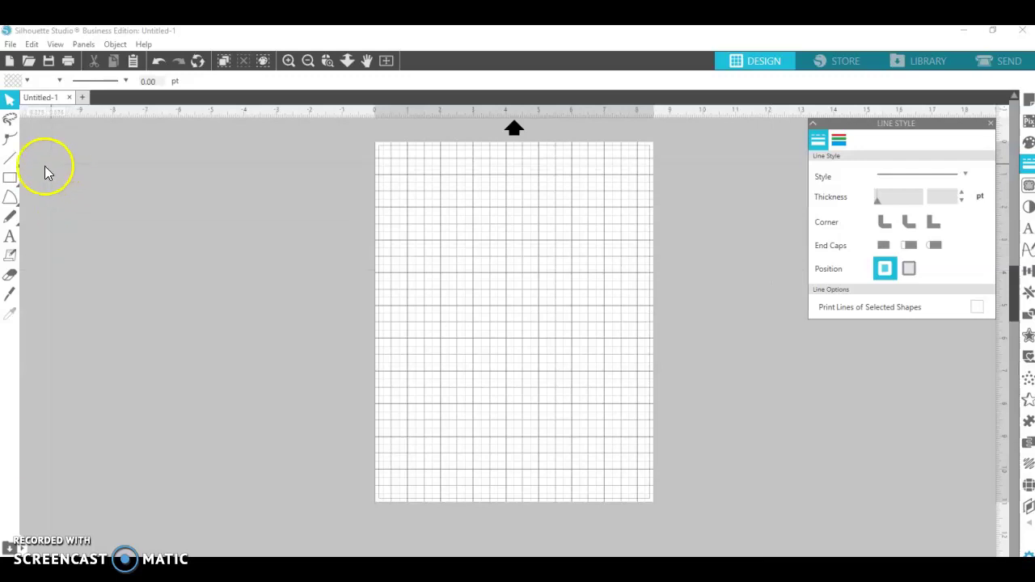
Draw a 9.331 x 12.441 in rectangle beside the cutting mat with the Rectangle tool.
left_click(11, 178)
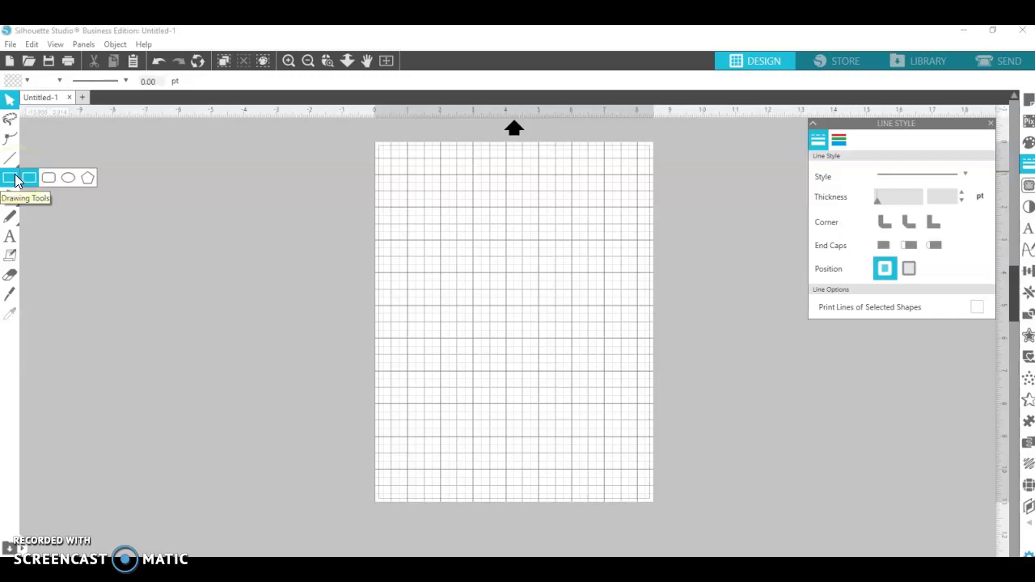
left_click(27, 177)
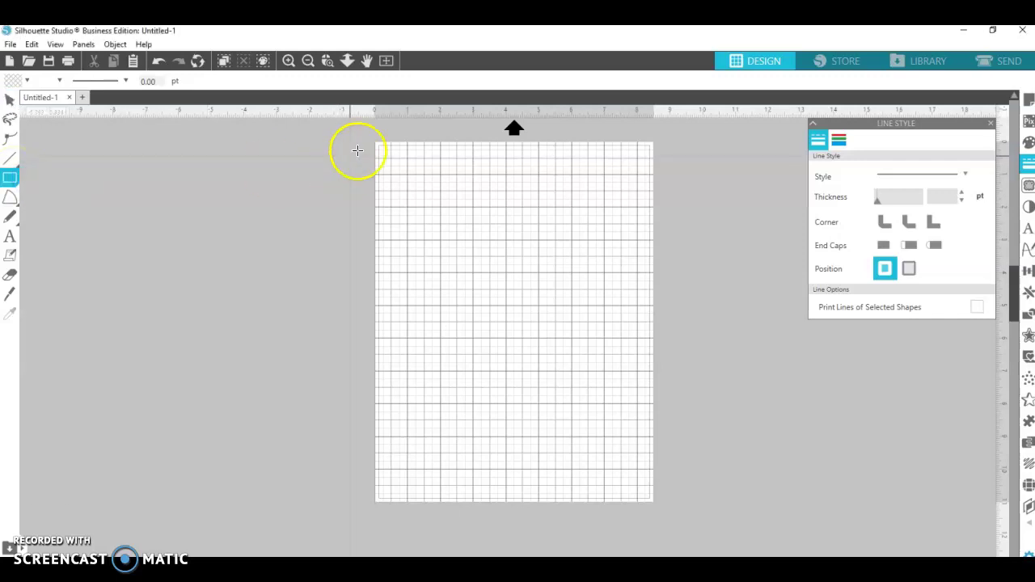
left_click_drag(227, 134, 249, 265)
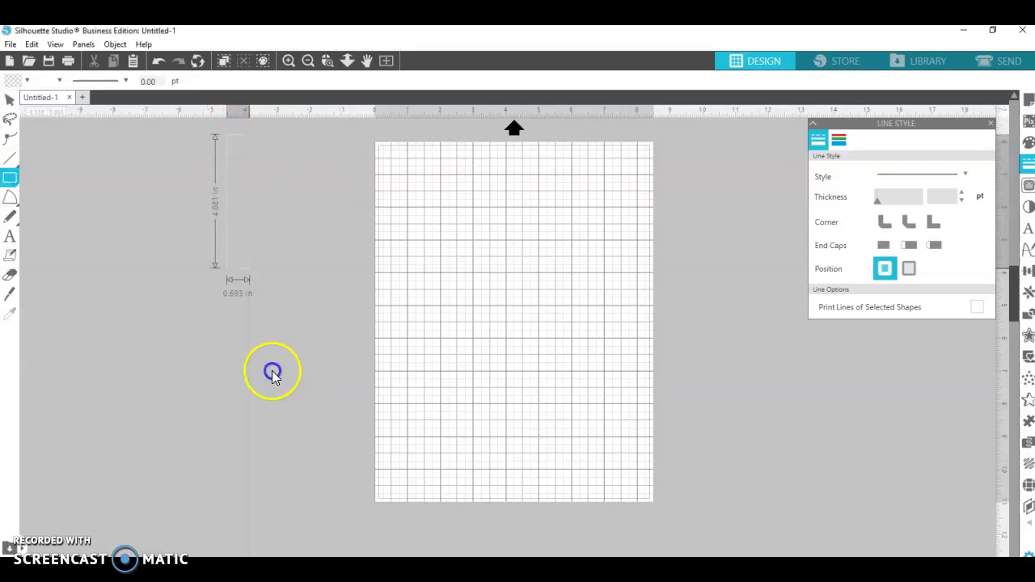
mouse_move(273, 374)
left_mouse_down()
mouse_move(319, 506)
mouse_move(493, 515)
mouse_move(534, 548)
left_mouse_up()
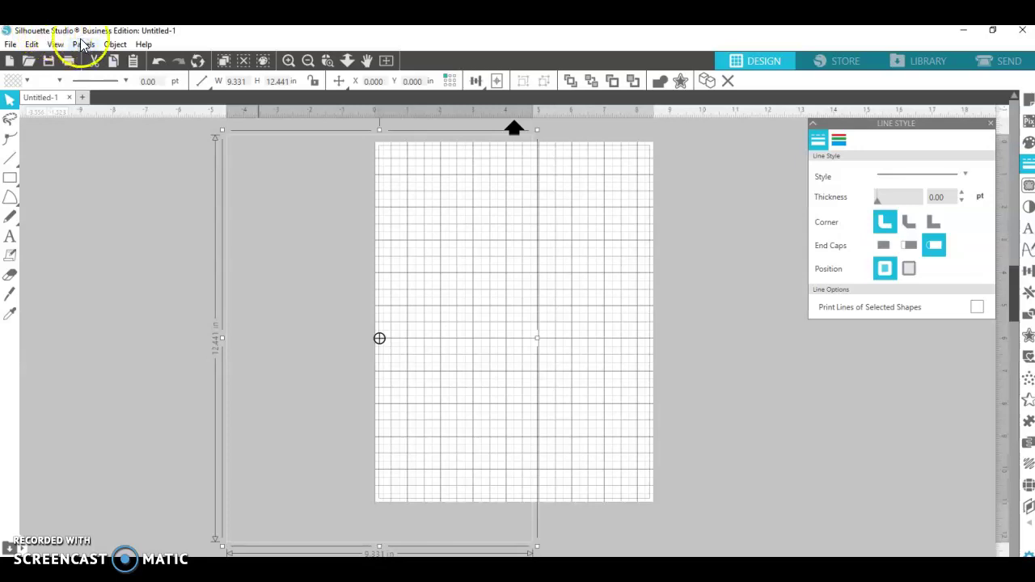
Give the rectangle a 9.75 pt black outline and centre it over the mat at 0, 0.
left_click(230, 147)
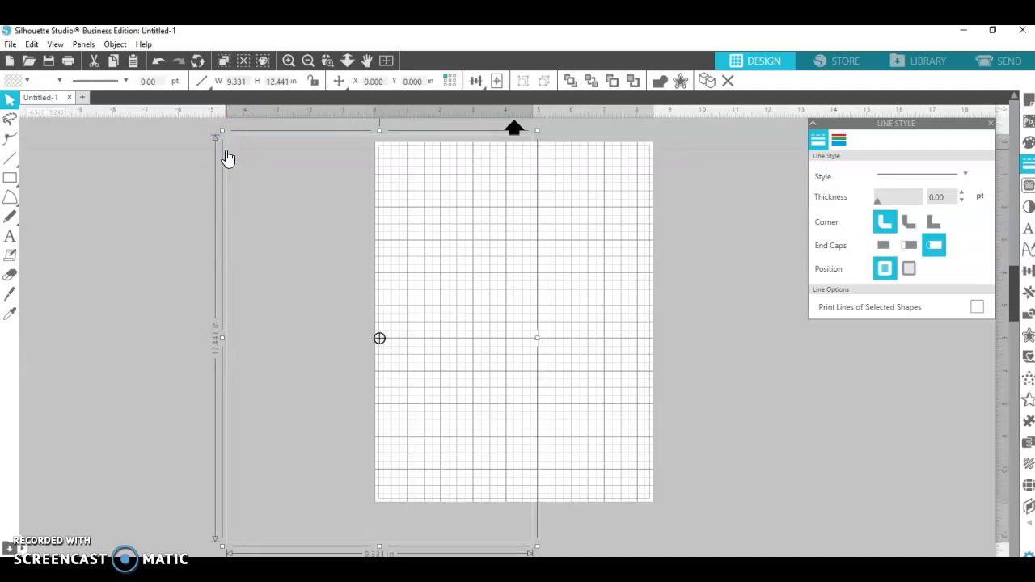
left_click(59, 82)
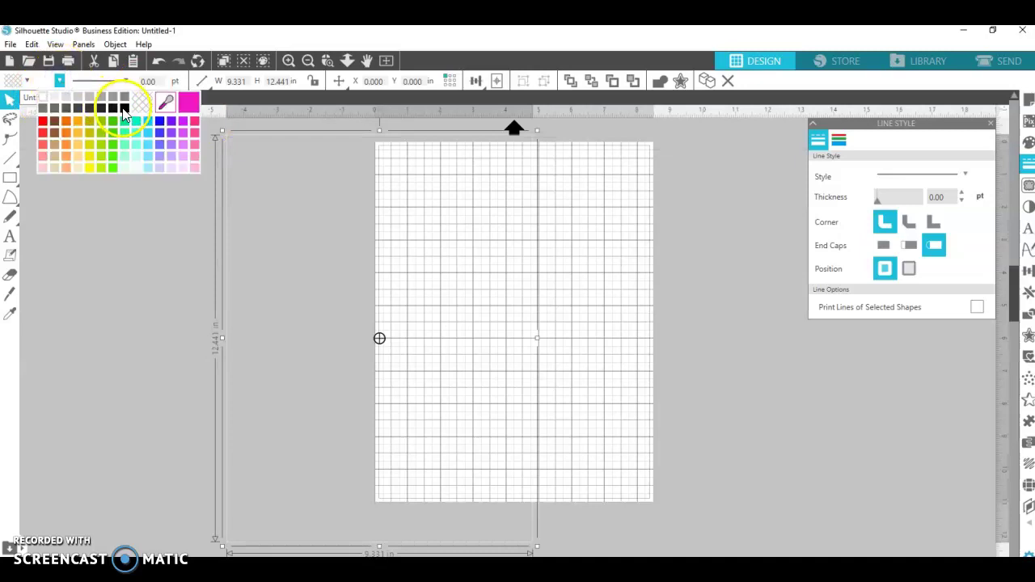
left_click(122, 110)
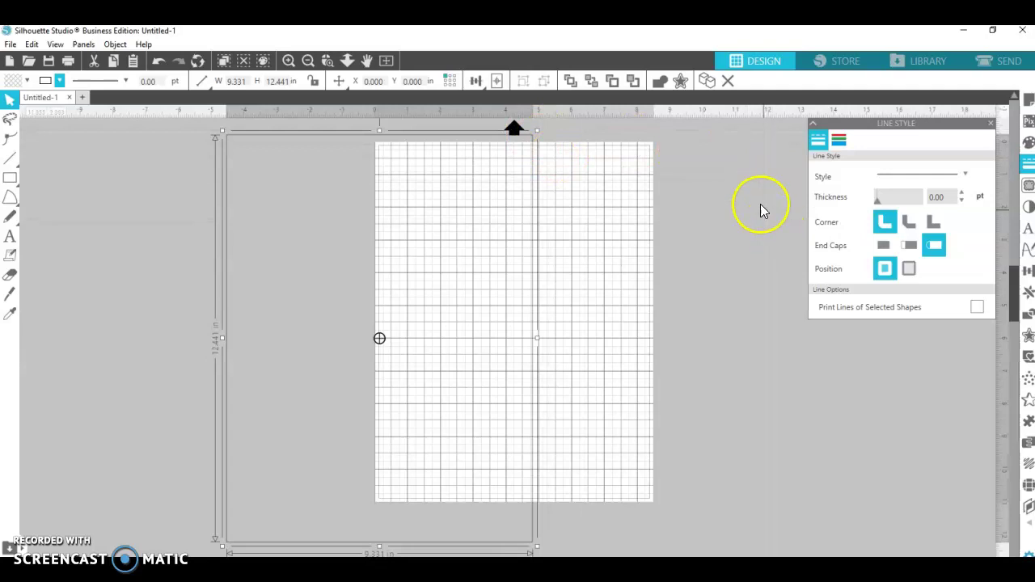
left_click(892, 202)
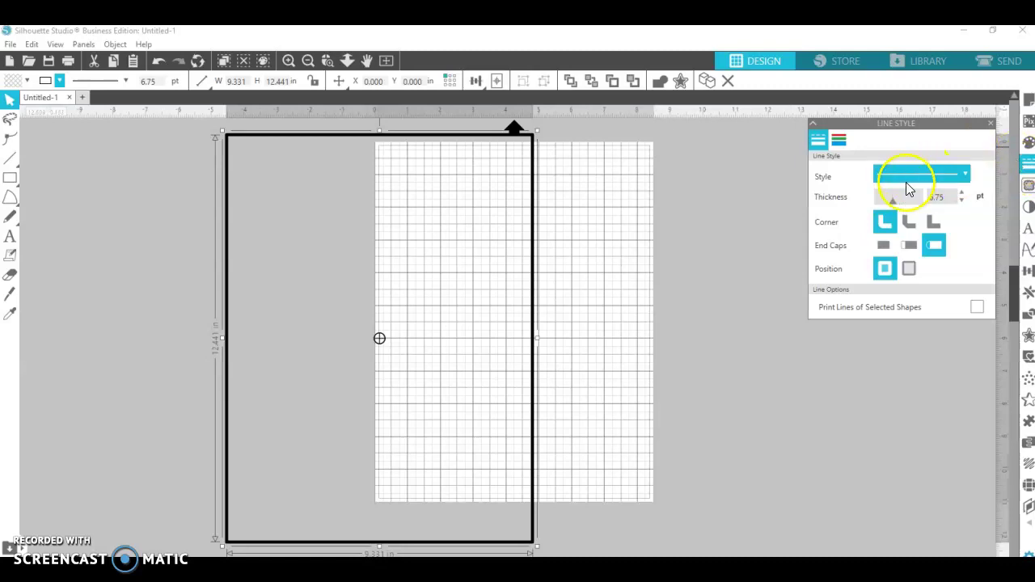
left_click(901, 202)
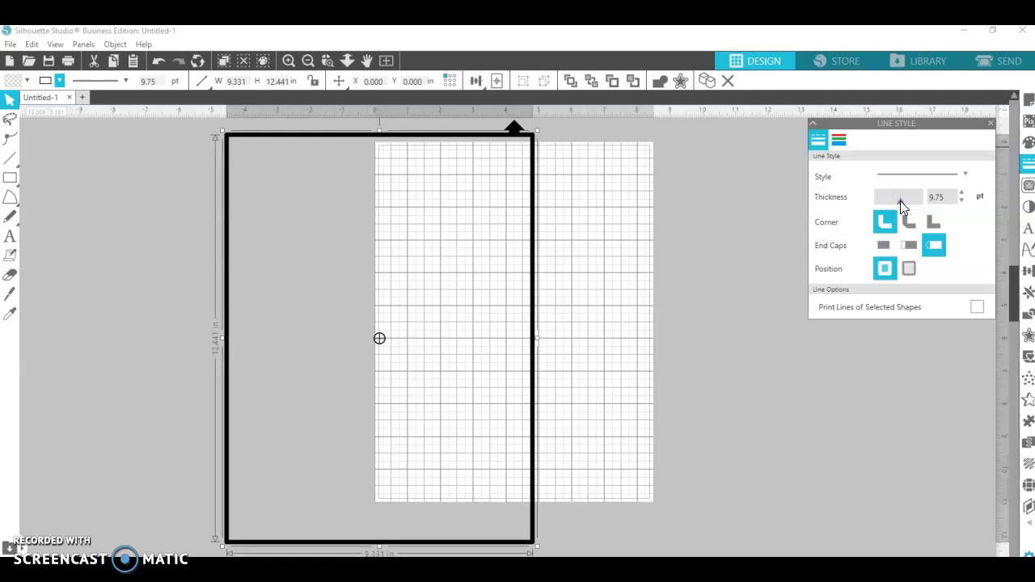
left_click_drag(443, 144, 578, 139)
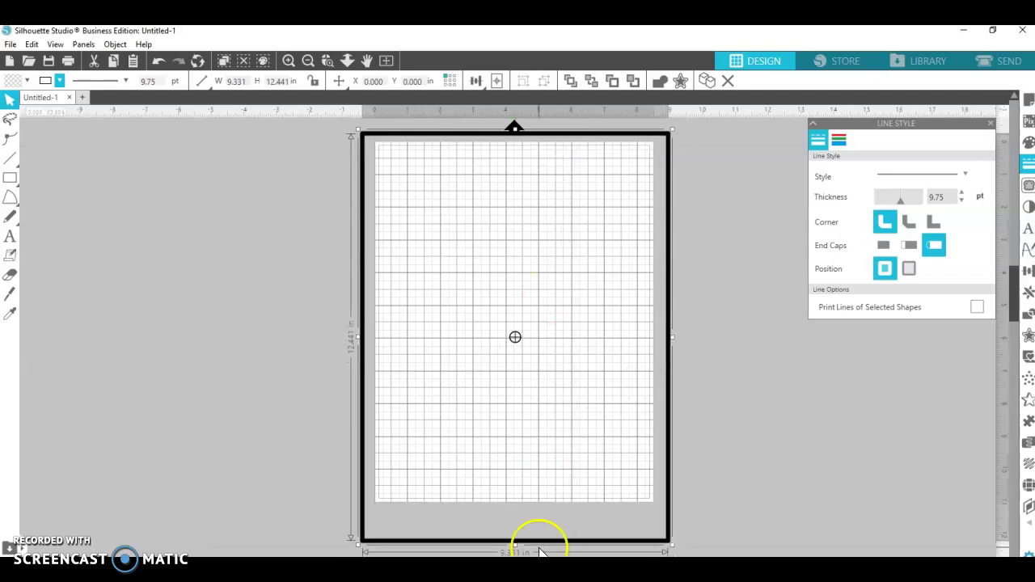
Duplicate the outlined rectangle, move the copy left of the mat, and open the photo folder.
mouse_move(620, 566)
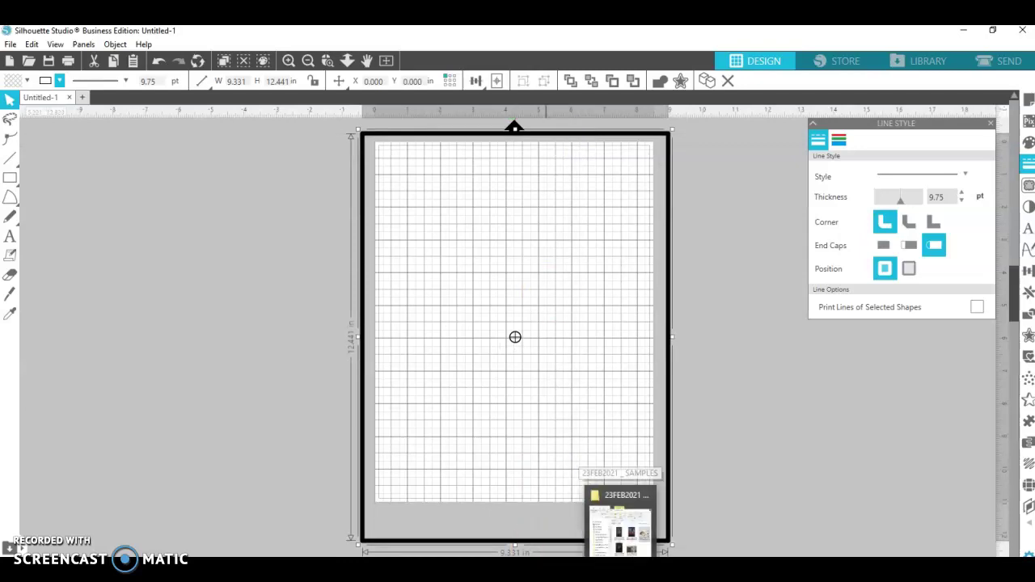
left_click(361, 451)
key("ctrl+d")
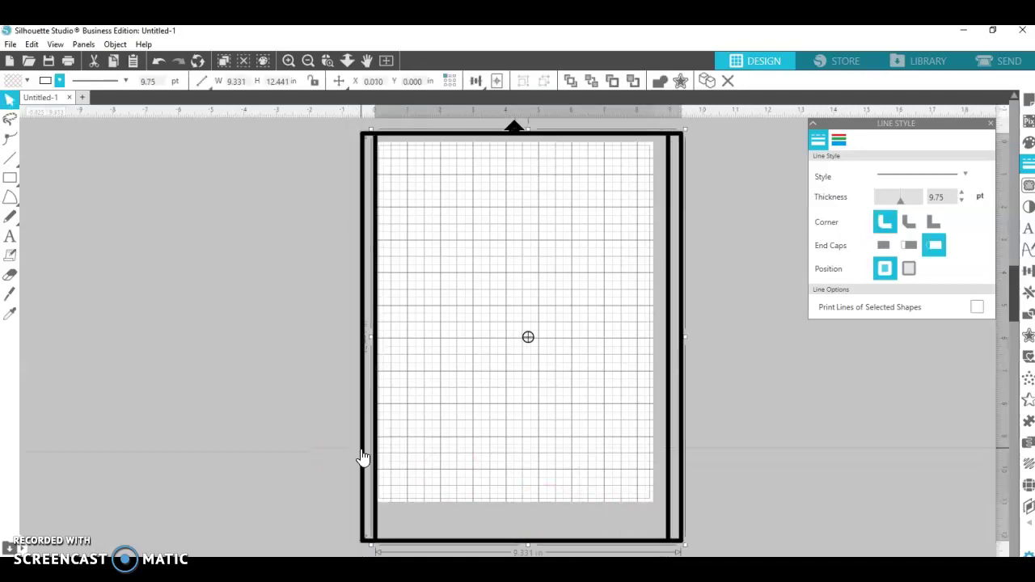
left_click_drag(366, 455, 21, 453)
left_click(384, 432)
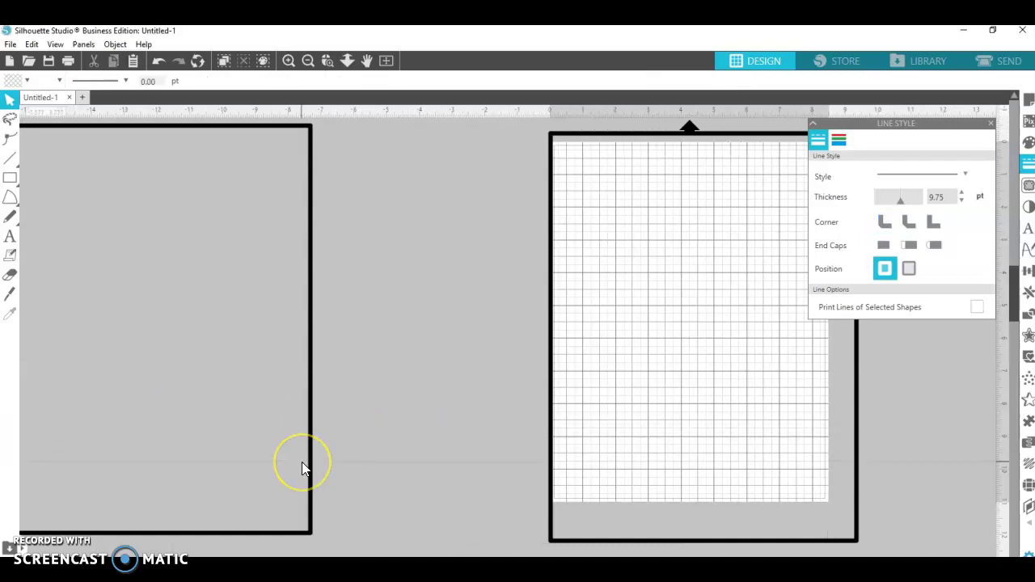
scroll(518, 323, "left", 5)
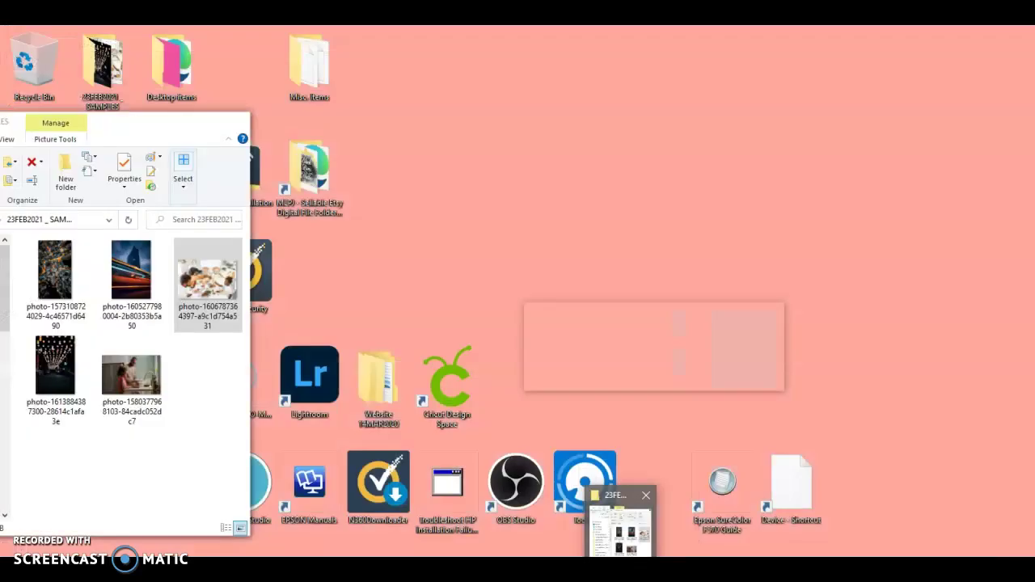
left_click(623, 521)
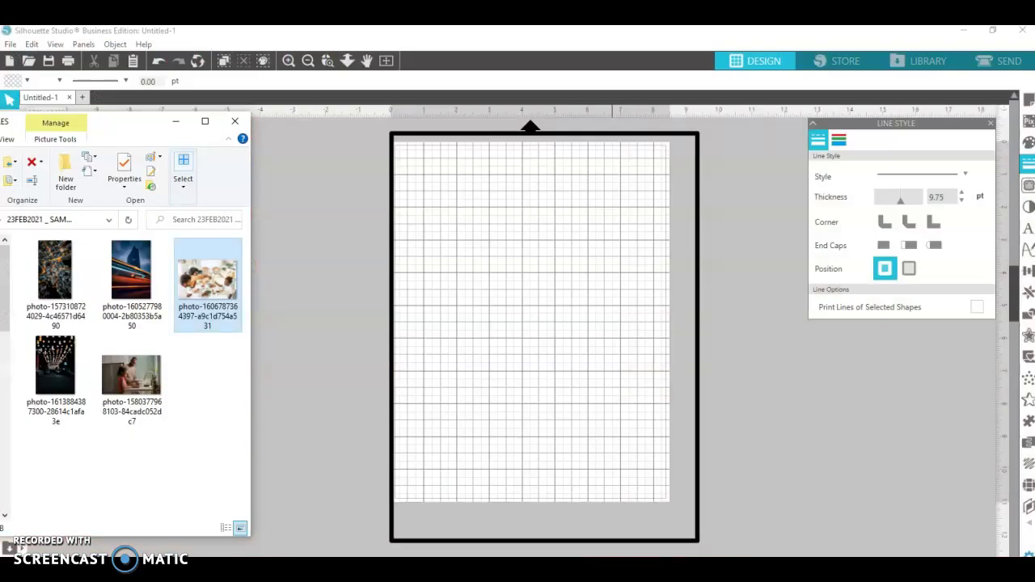
Drop the tower and light-trails photo from Explorer onto the outlined rectangle and select it.
left_click(119, 288)
left_click_drag(119, 288, 496, 317)
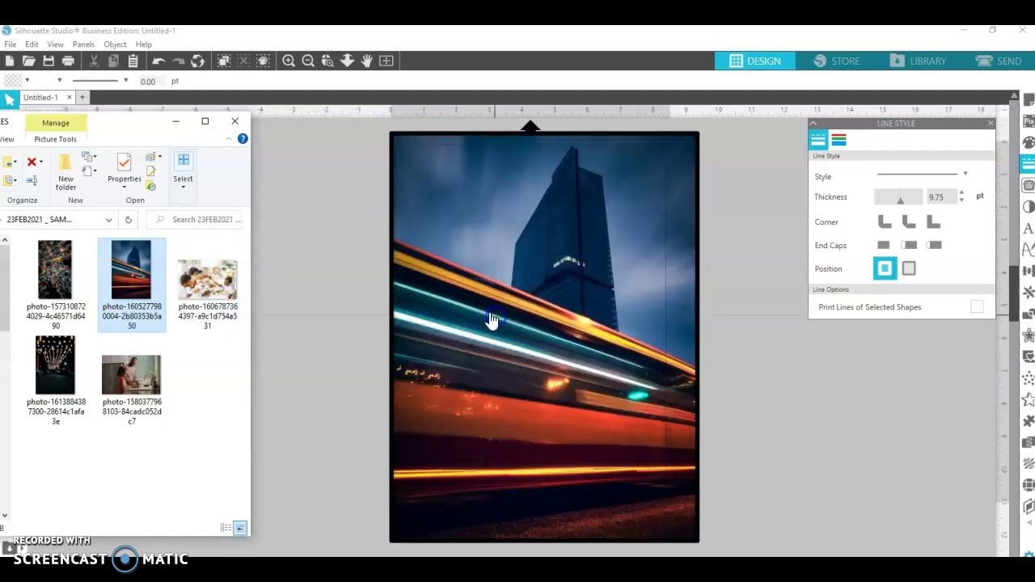
left_click(299, 231)
left_click(508, 245)
left_click(507, 238)
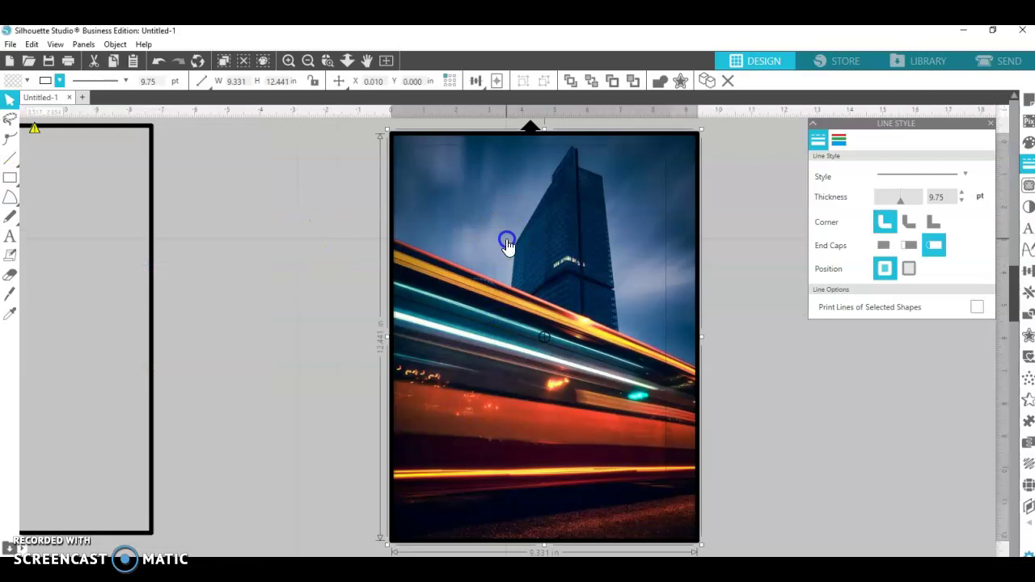
Open the Fill panel's Fill Pattern tab with Advanced Options expanded.
left_click(1029, 144)
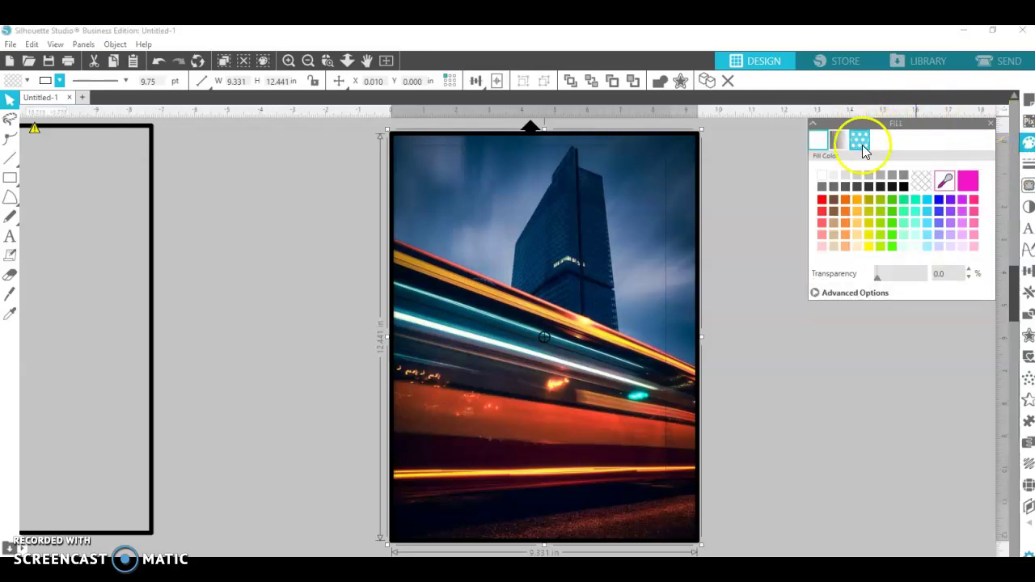
left_click(862, 144)
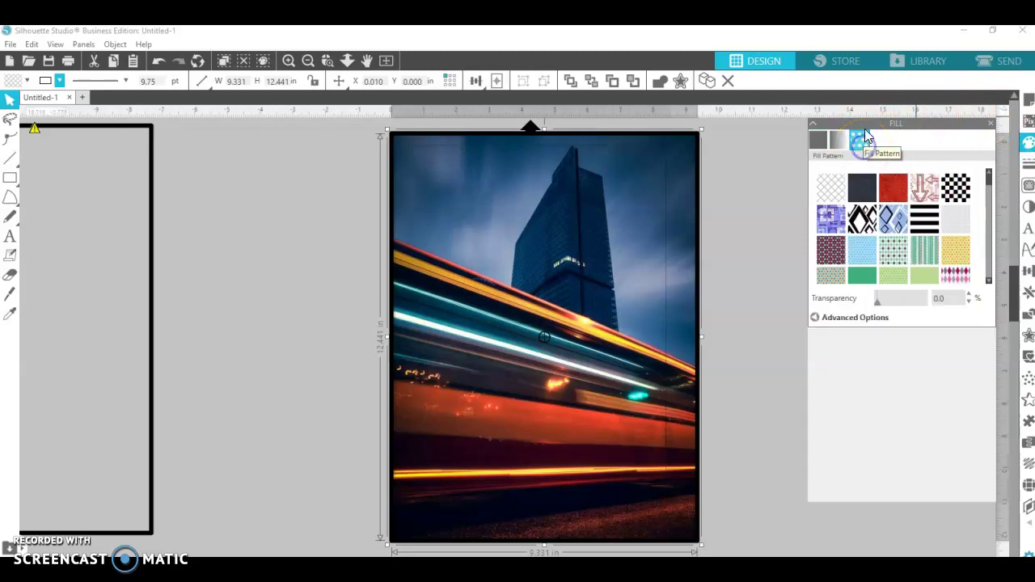
left_click(838, 143)
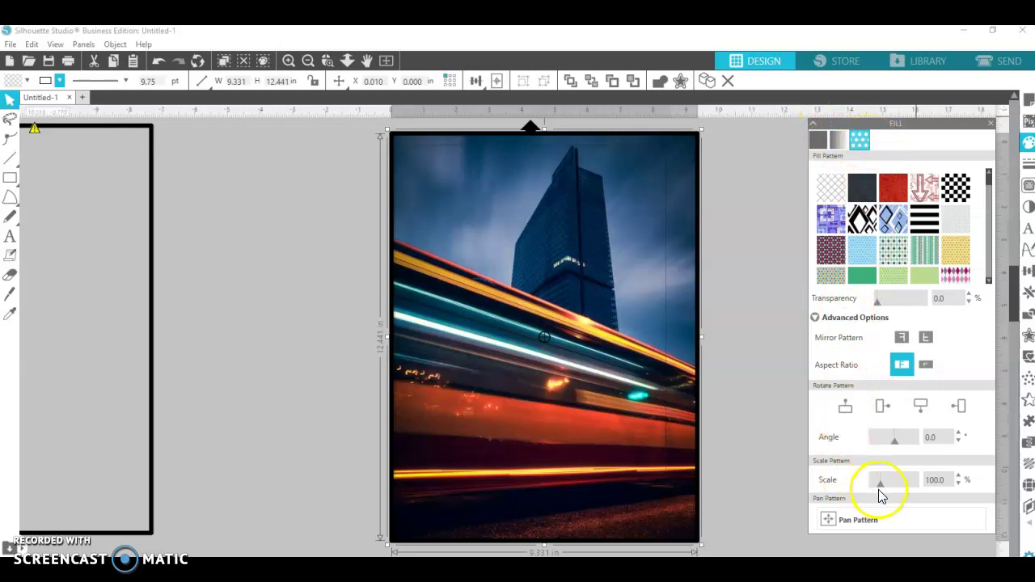
left_click(504, 264)
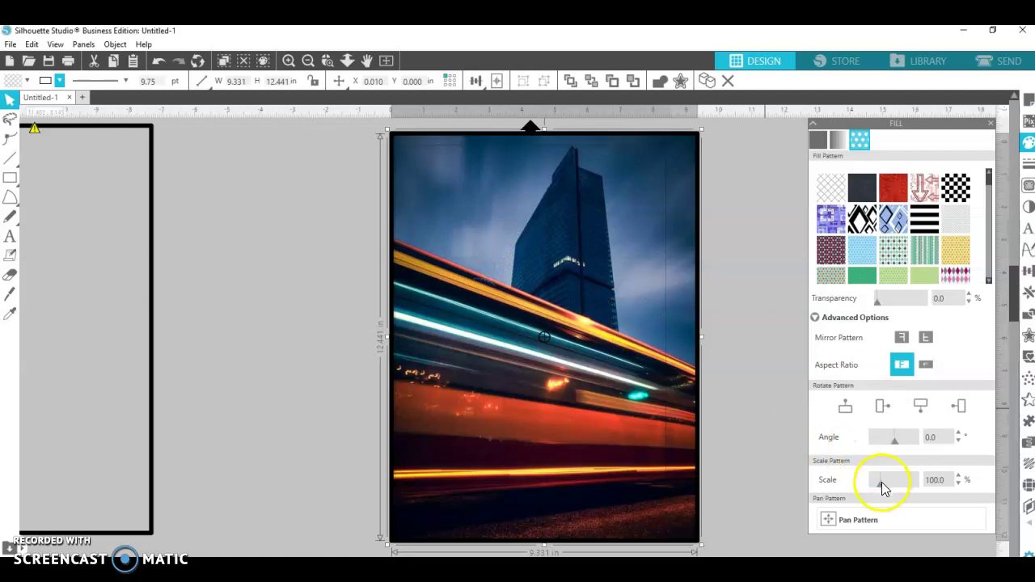
Rotate the photo fill to 90° and 180°, then return it to 0°.
left_click(882, 407)
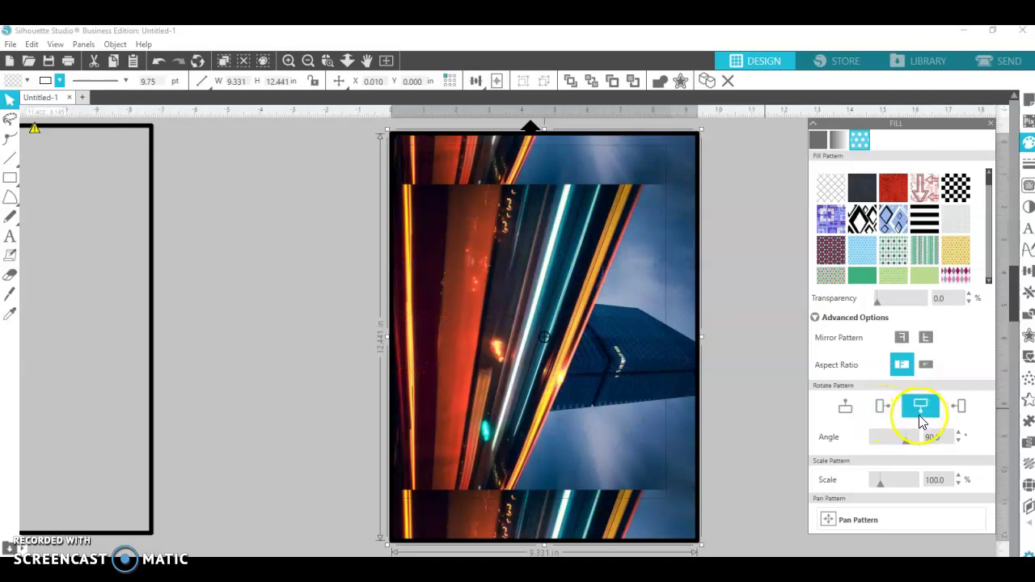
left_click(920, 419)
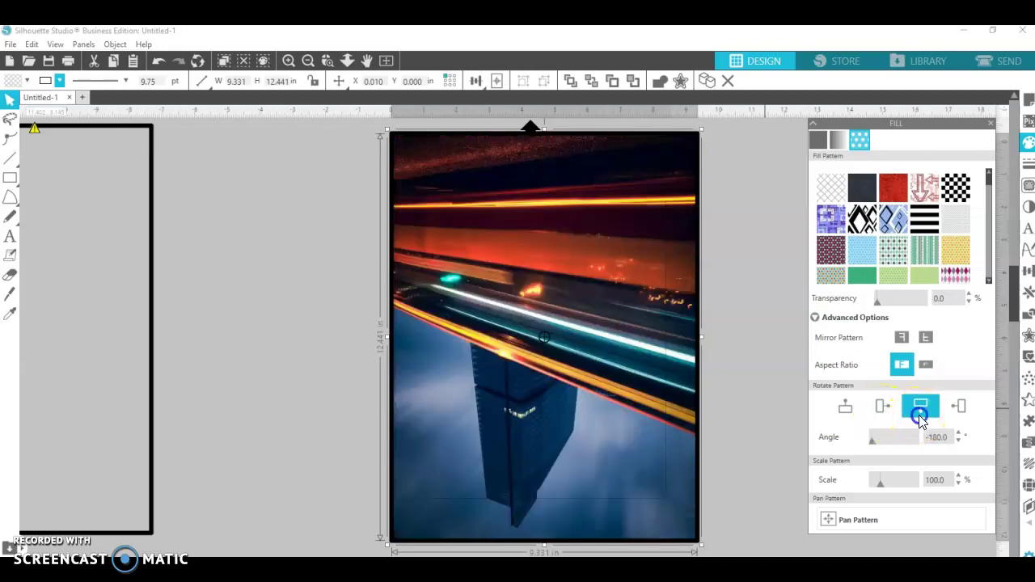
left_click(845, 417)
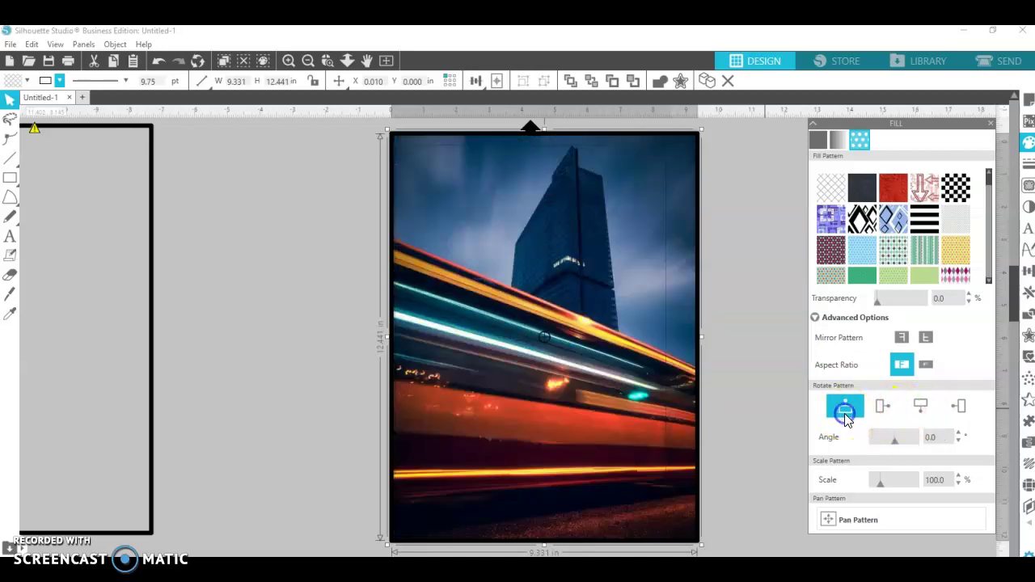
Shift the city photo inside the rectangle and scale the pattern fill to 111%.
left_click(829, 520)
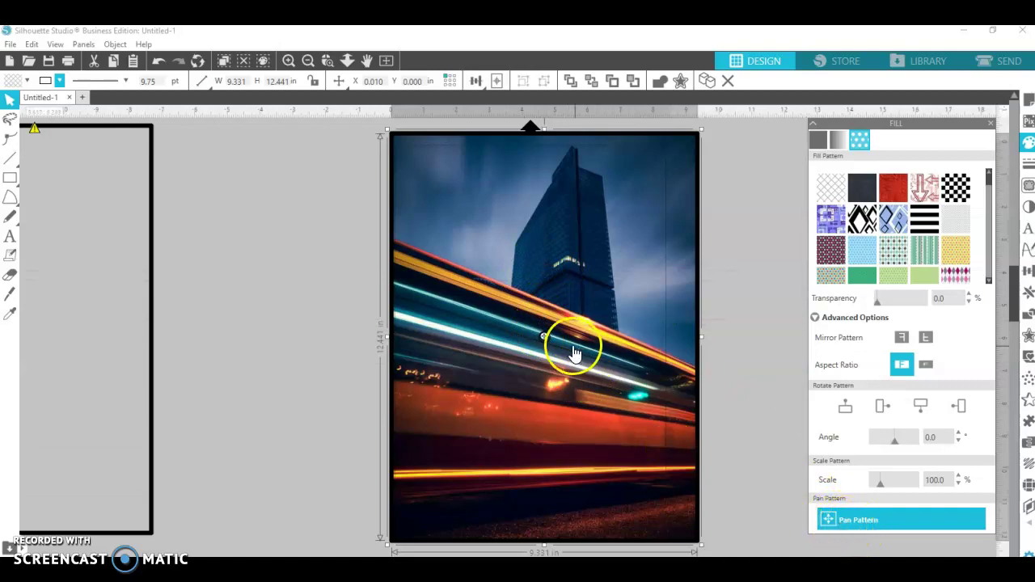
mouse_move(543, 335)
left_mouse_down()
mouse_move(522, 381)
mouse_move(579, 367)
mouse_move(543, 274)
mouse_move(562, 333)
mouse_move(546, 330)
mouse_move(564, 350)
mouse_move(550, 352)
mouse_move(535, 322)
mouse_move(546, 335)
left_mouse_up()
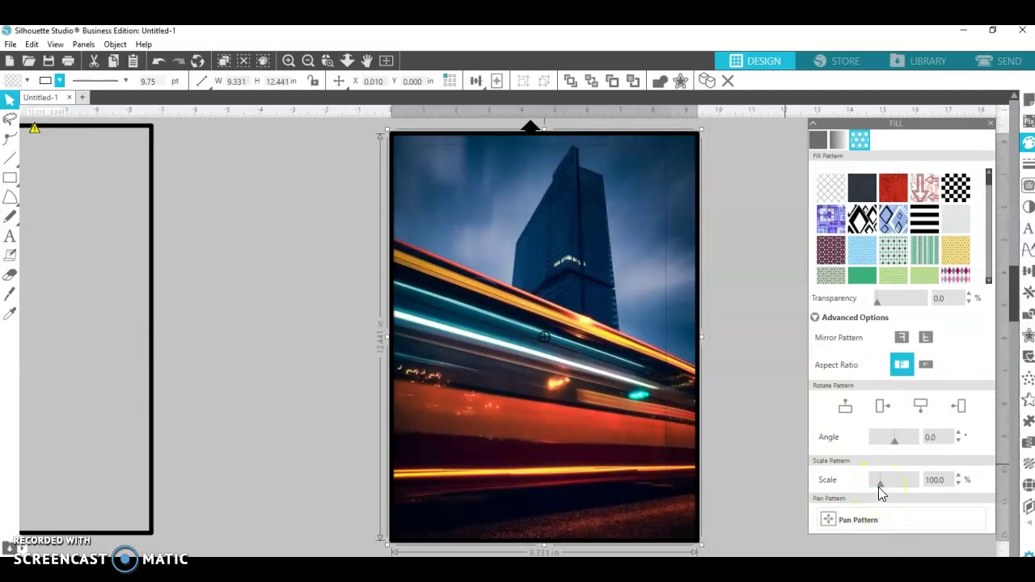
mouse_move(883, 485)
left_mouse_down()
mouse_move(893, 485)
mouse_move(880, 487)
left_mouse_up()
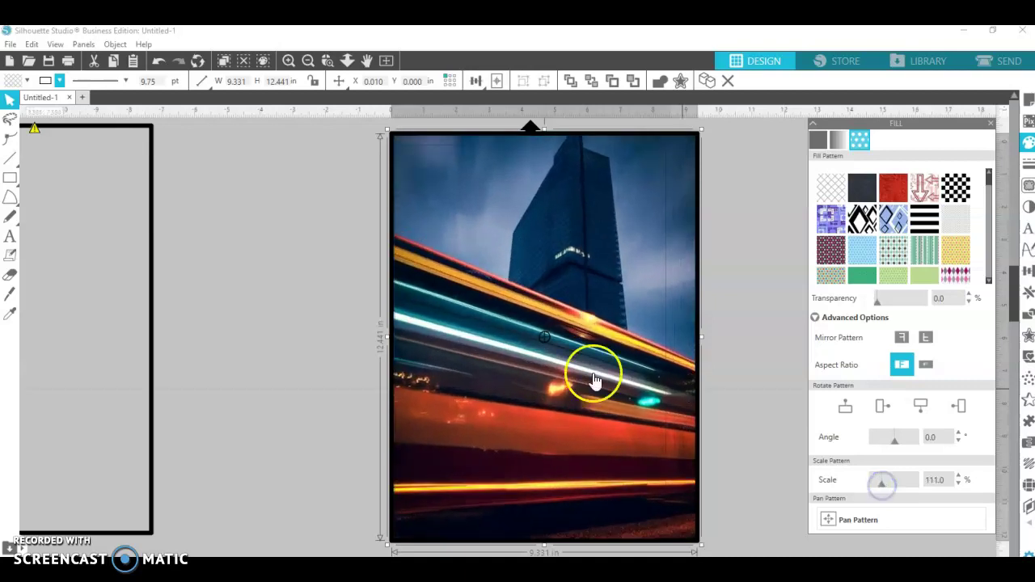
Move the city-photo rectangle aside, place the empty outlined copy on the mat, reopen the photo folder.
left_click(417, 275)
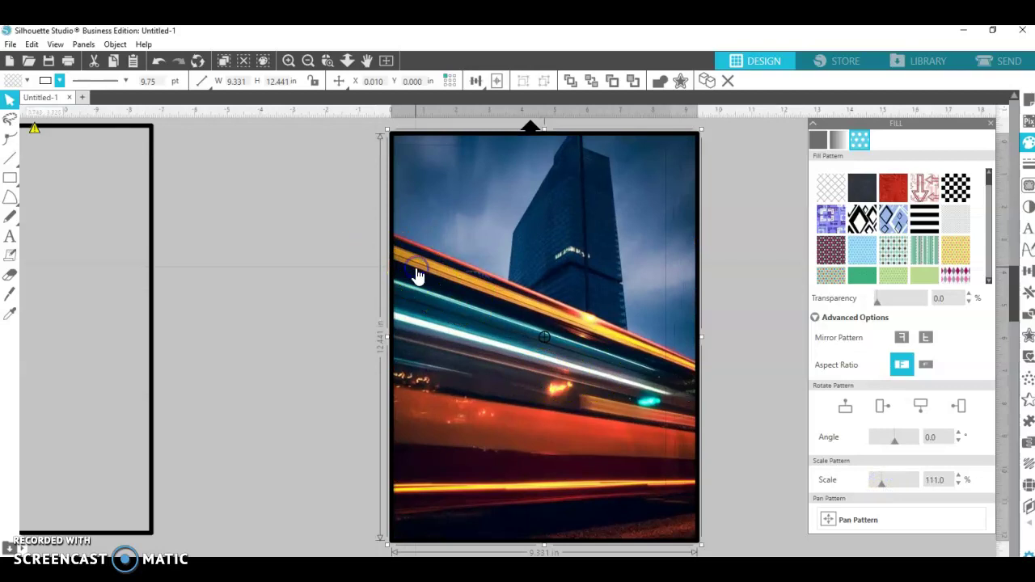
left_click_drag(407, 242, 583, 259)
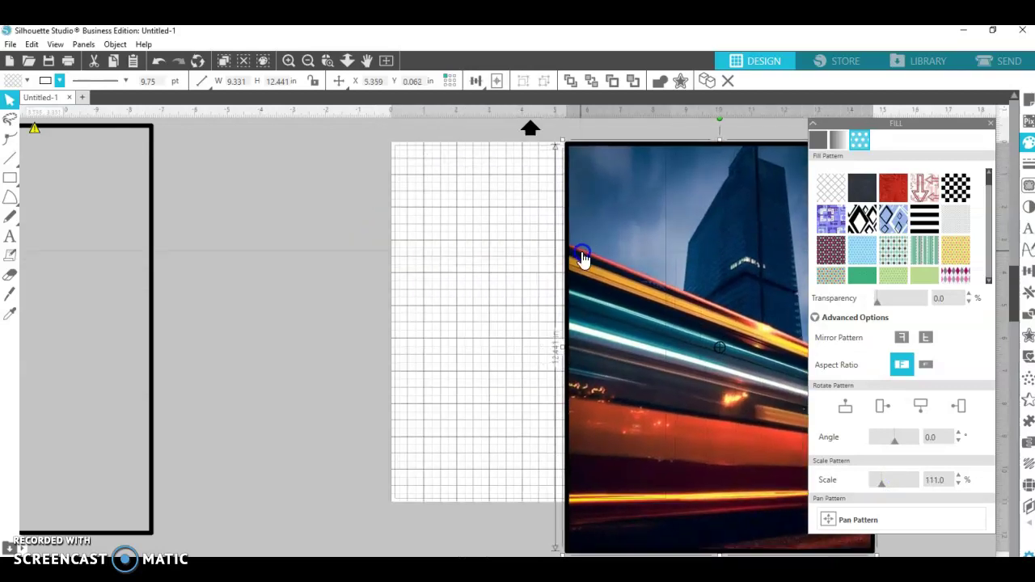
left_click_drag(150, 234, 470, 243)
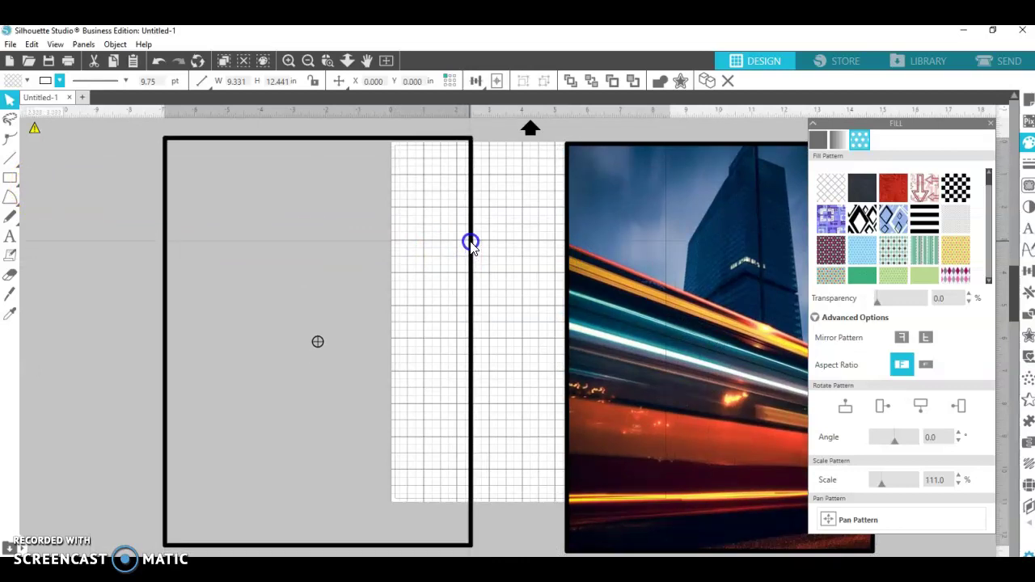
left_click_drag(574, 219, 723, 234)
left_click_drag(472, 219, 666, 221)
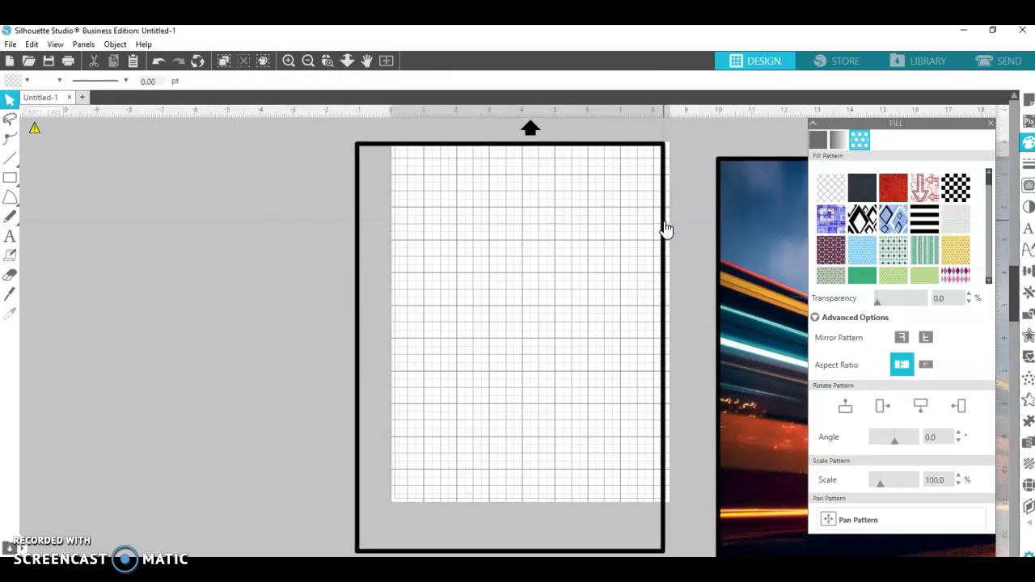
left_click(655, 462)
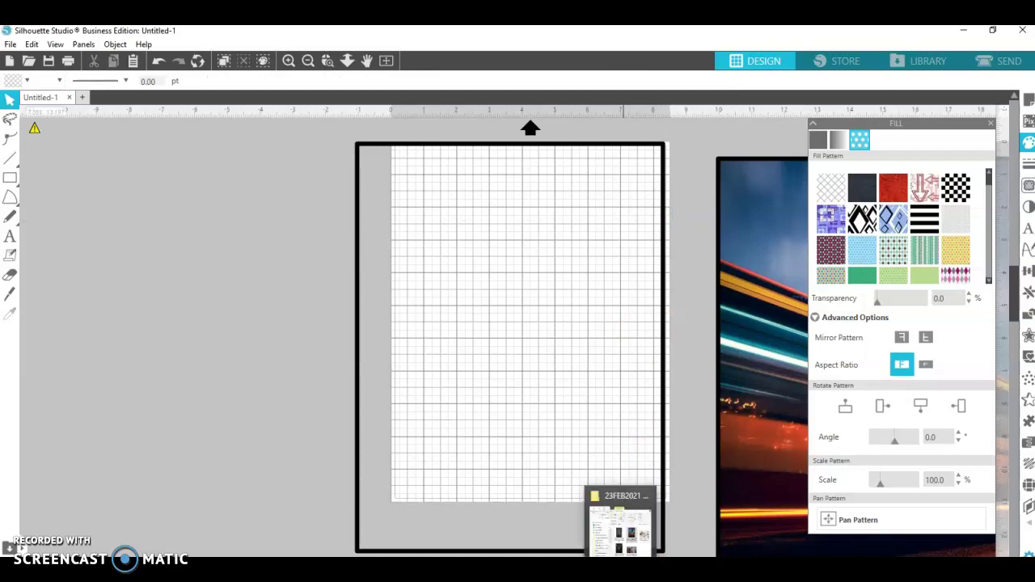
left_click(624, 526)
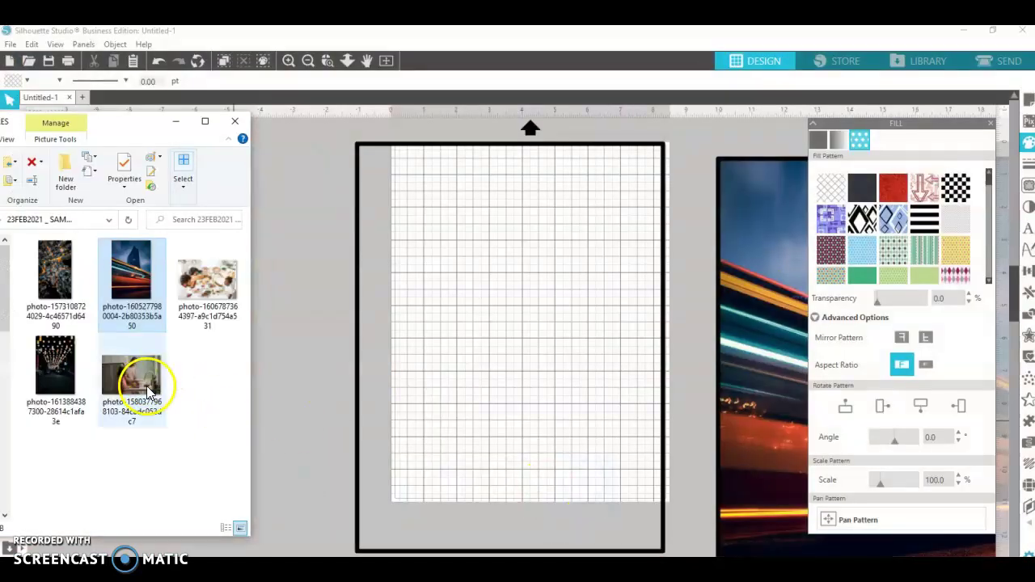
Place the family breakfast photo on the mat, enlarged to about 9.9 in wide.
left_click(208, 267)
left_click_drag(208, 266, 452, 329)
left_click(230, 305)
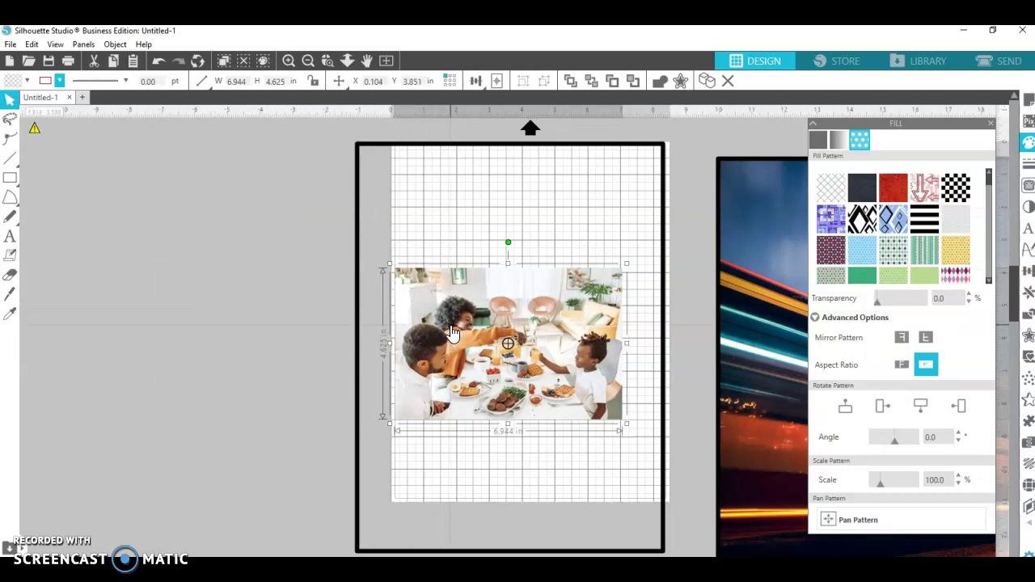
left_click(409, 359)
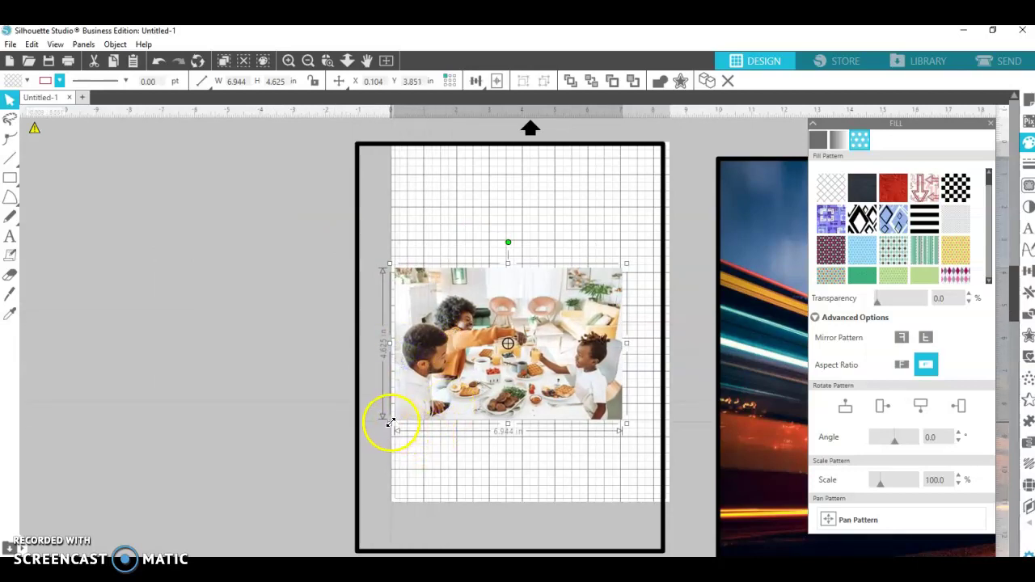
left_click_drag(391, 422, 319, 529)
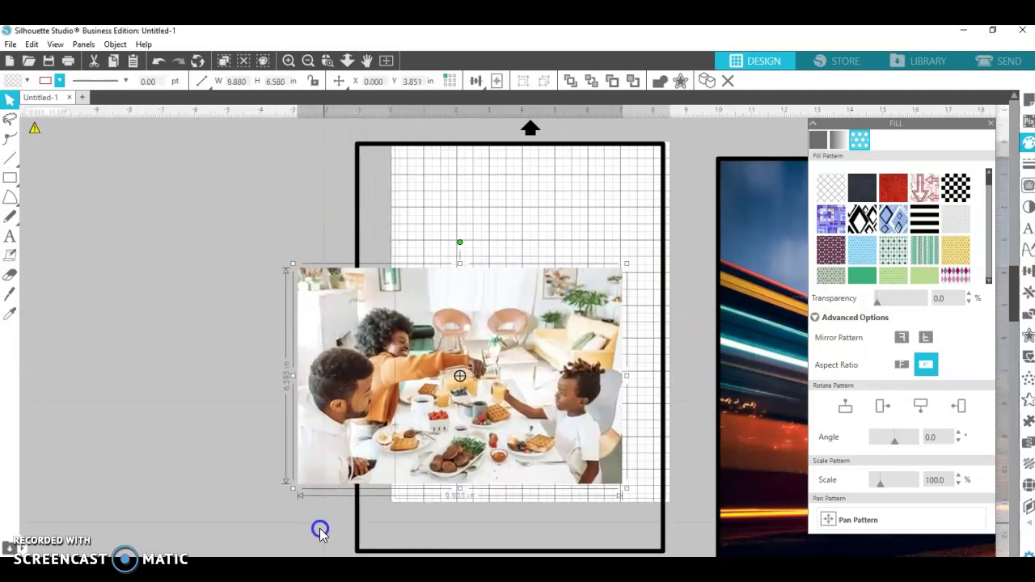
left_click(454, 428)
left_click_drag(455, 429, 495, 438)
Refill the side rectangle with the family photo as a 69% pattern and move it aside.
left_click(730, 208)
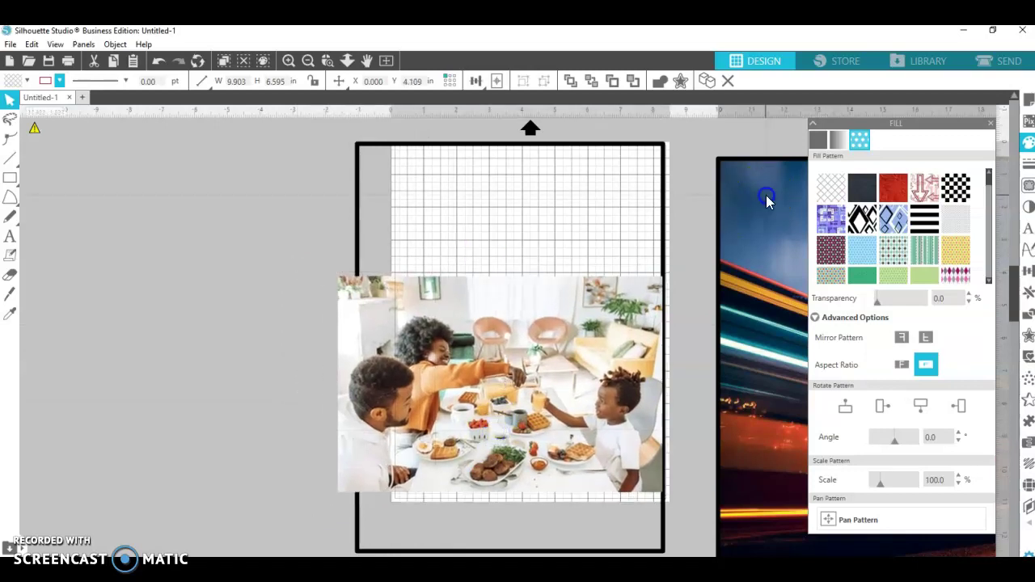
left_click_drag(767, 201, 81, 173)
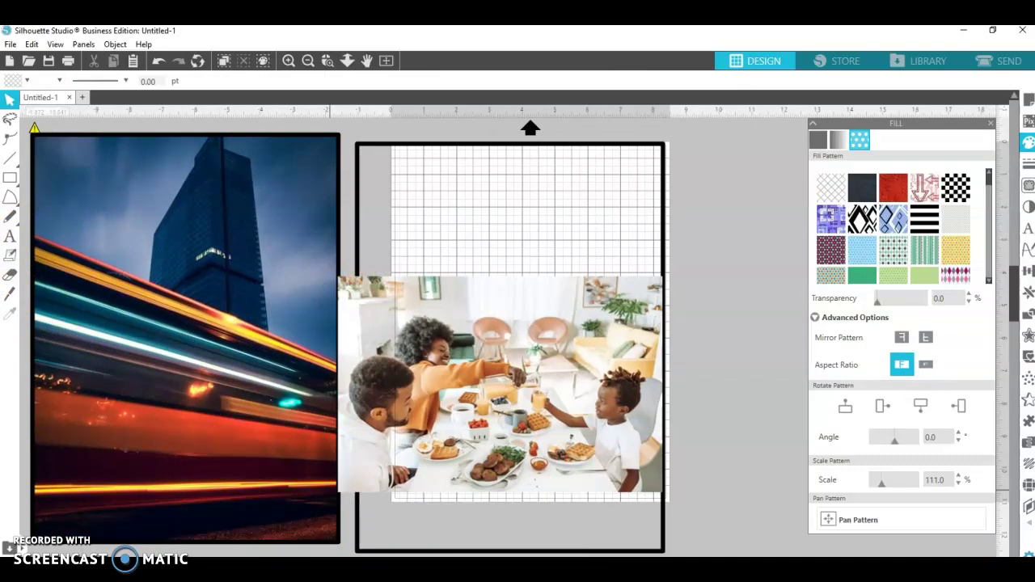
left_click(631, 540)
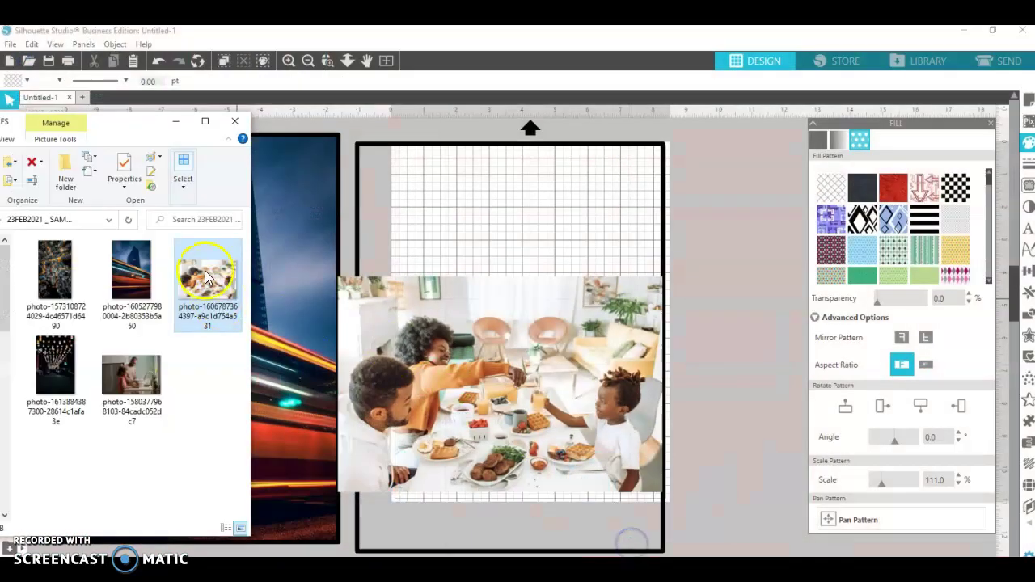
left_click_drag(207, 277, 297, 259)
left_click(297, 258)
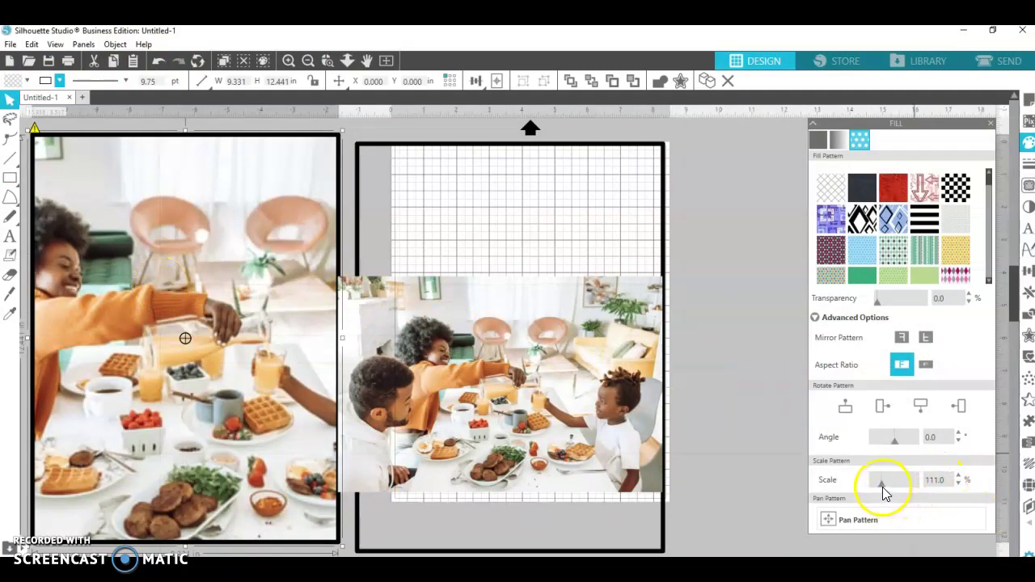
left_click_drag(884, 488, 879, 487)
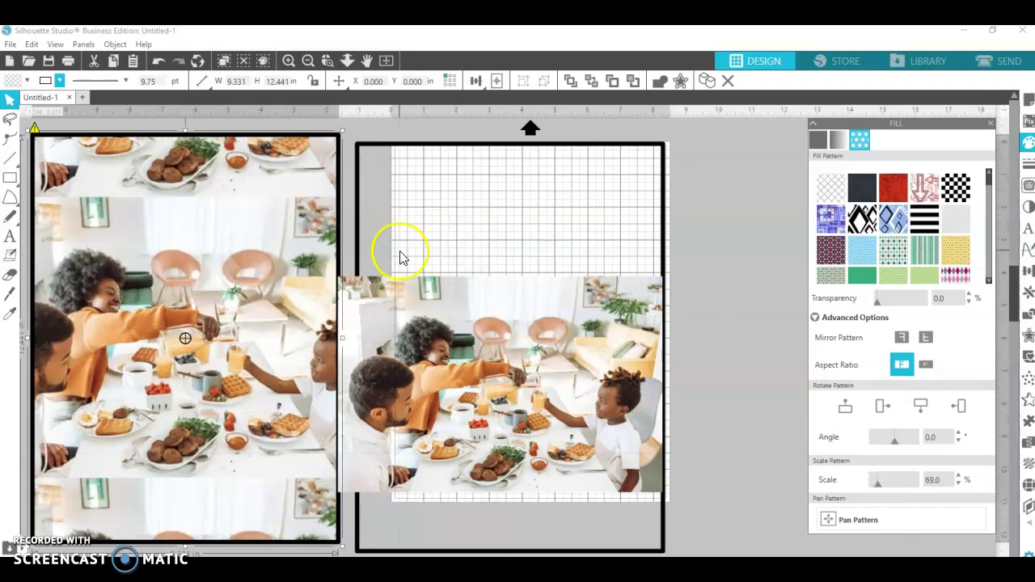
left_click_drag(188, 178, 868, 217)
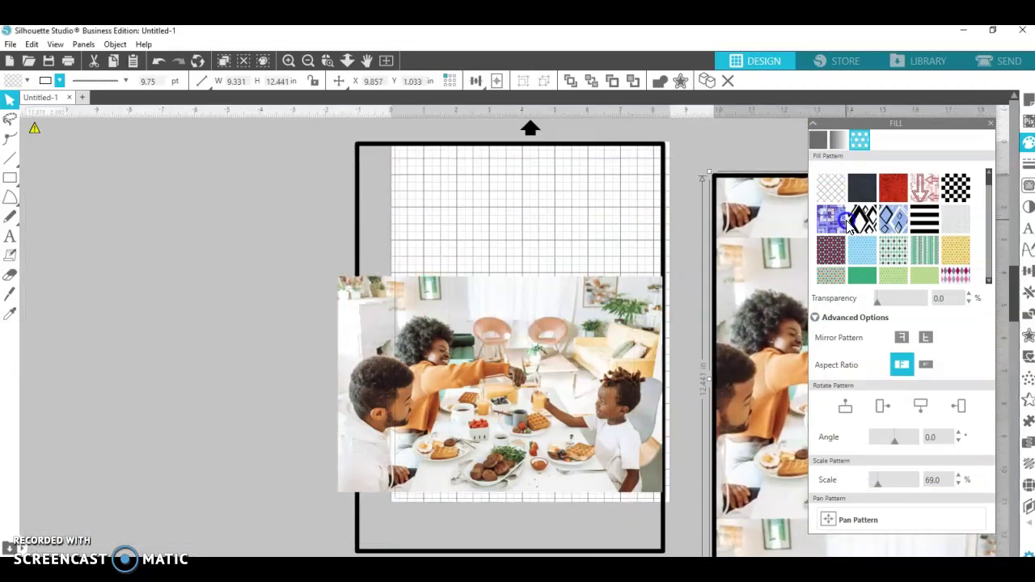
Resize the family photo to 9.157 x 6.098 in and position it at X 0, Y 3.734 in.
left_click(558, 324)
left_click(504, 322)
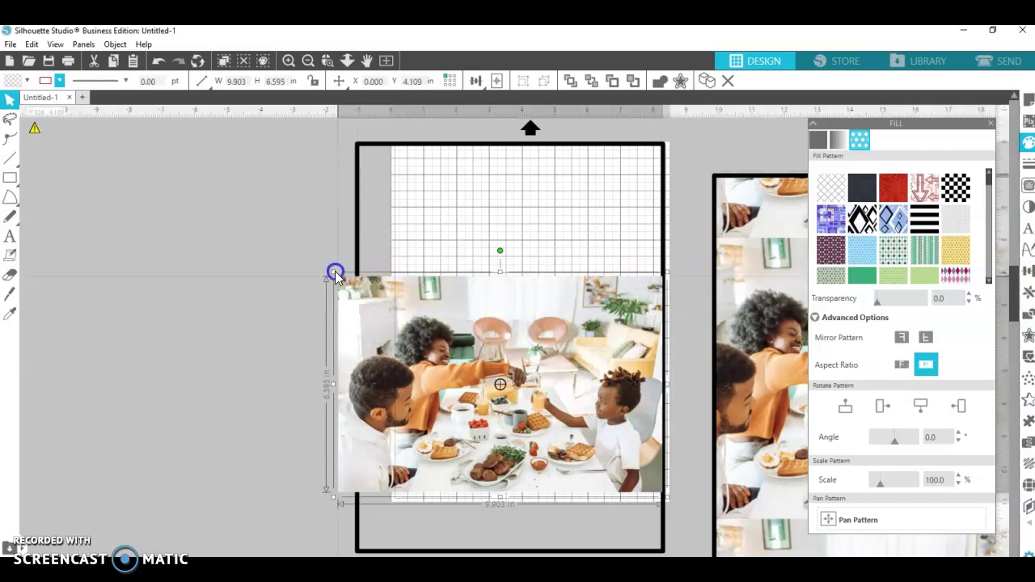
left_click_drag(336, 273, 366, 278)
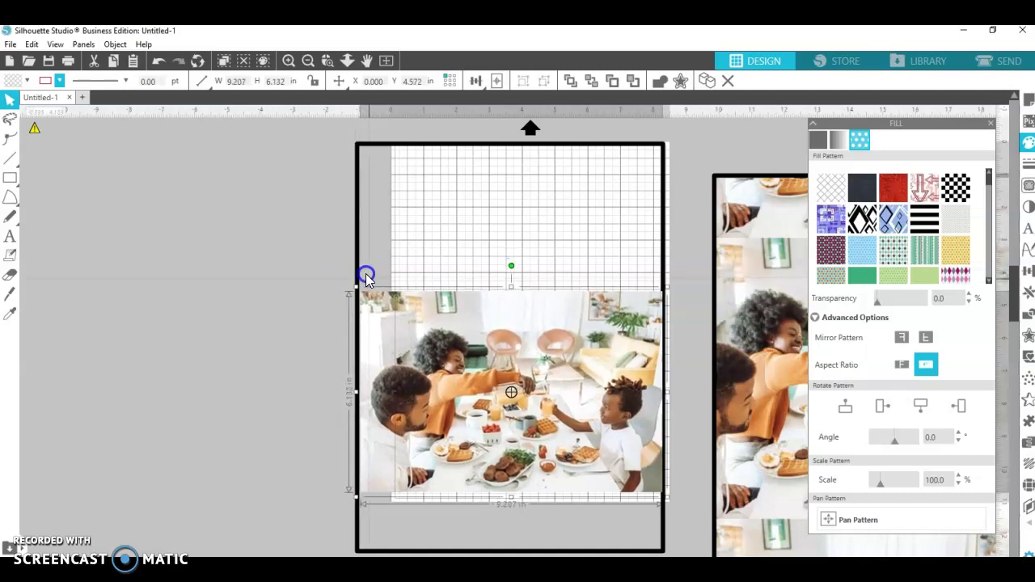
left_click_drag(439, 371, 437, 350)
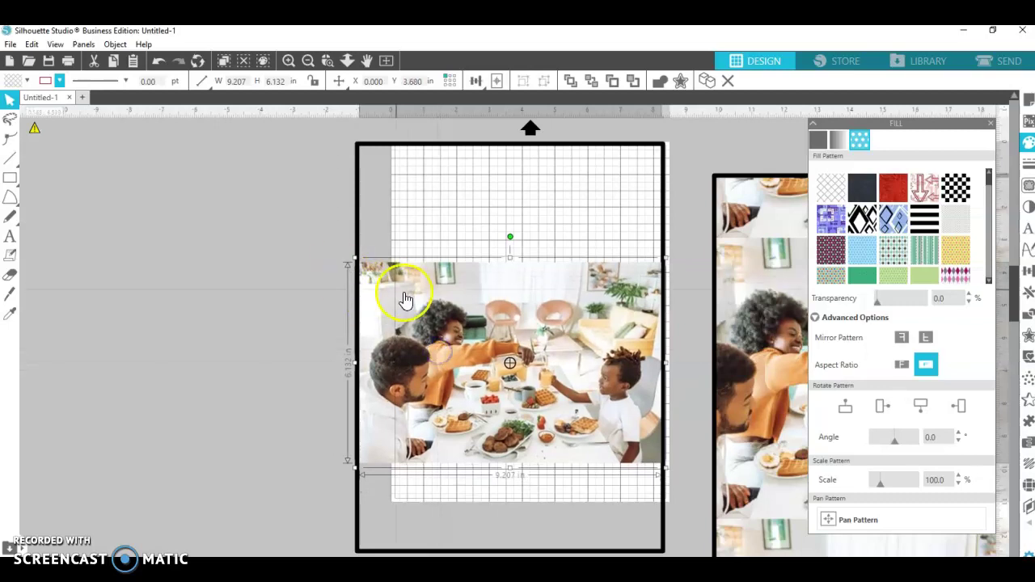
left_click_drag(405, 296, 414, 298)
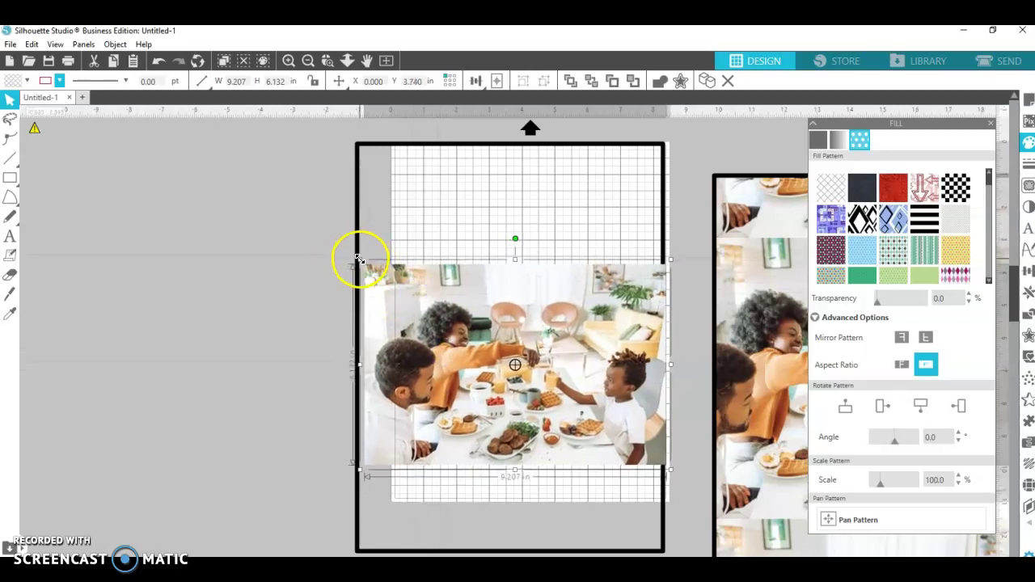
mouse_move(359, 259)
left_mouse_down()
mouse_move(328, 229)
mouse_move(421, 287)
mouse_move(278, 196)
mouse_move(397, 253)
mouse_move(385, 277)
mouse_move(360, 267)
left_mouse_up()
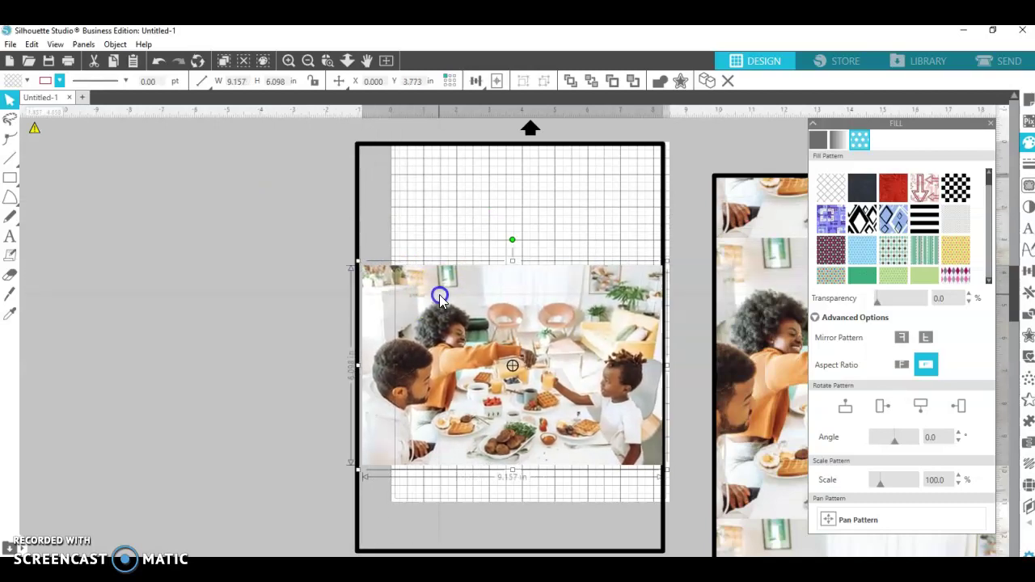
left_click_drag(439, 298, 438, 298)
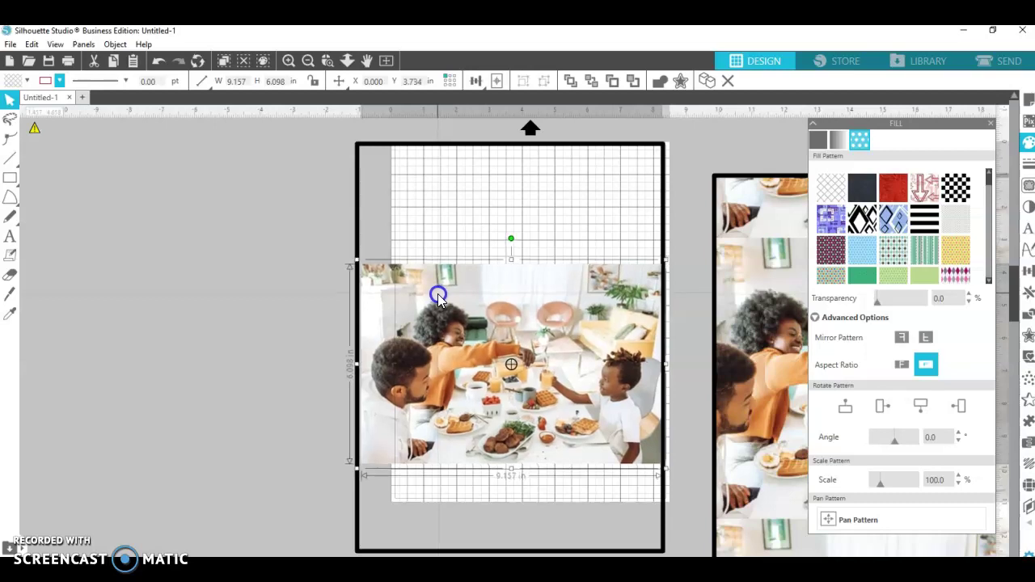
Add the 'Family' title text left of the page in Candlescript Demo Version font.
key("t")
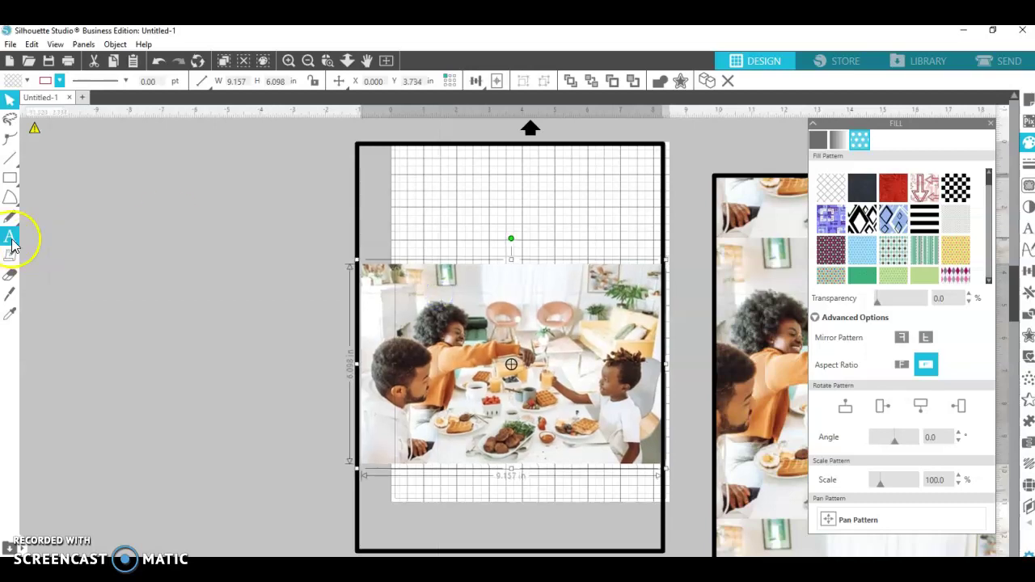
left_click(11, 237)
left_click(104, 294)
type("F")
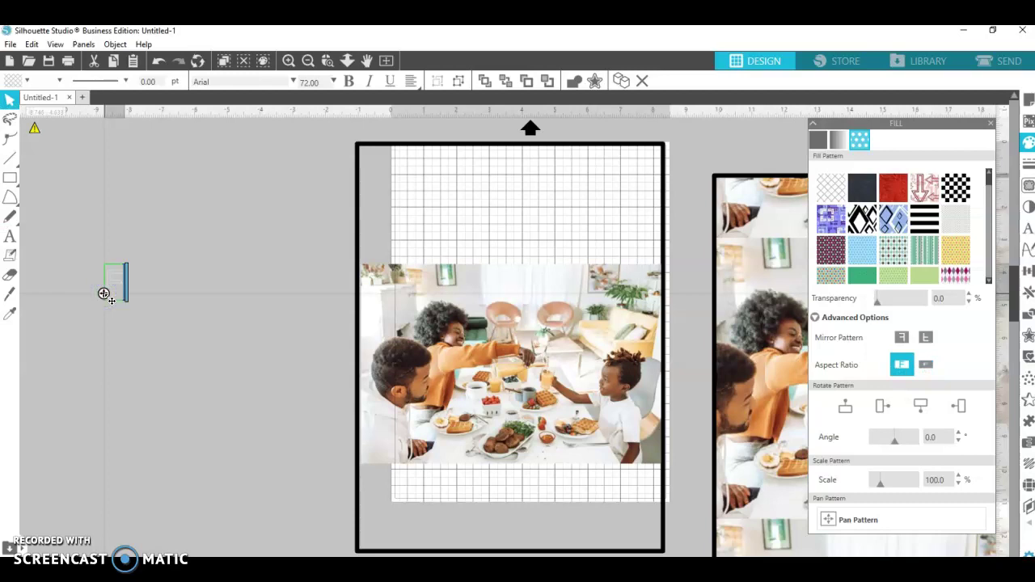
type("amily")
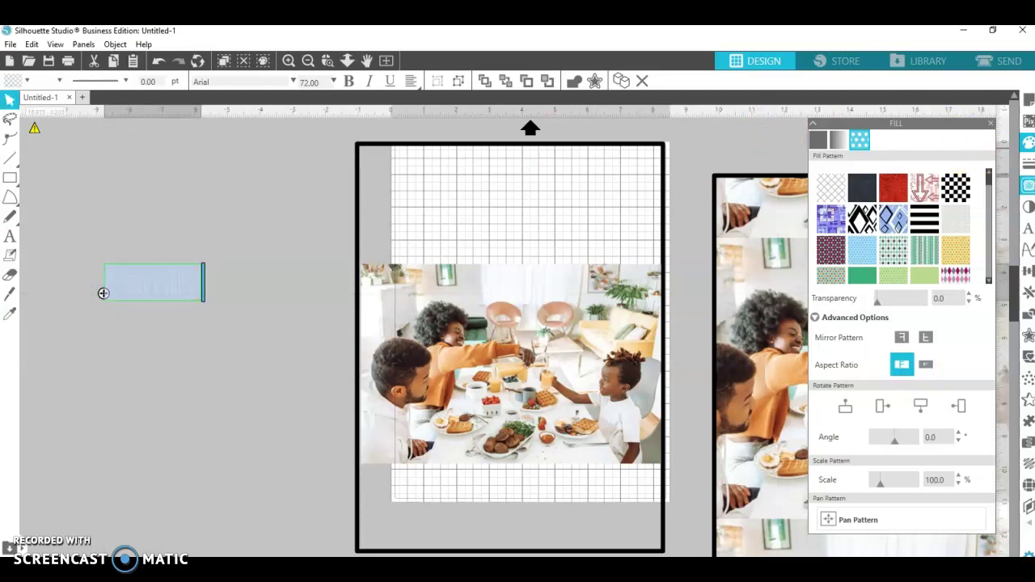
left_click(1028, 228)
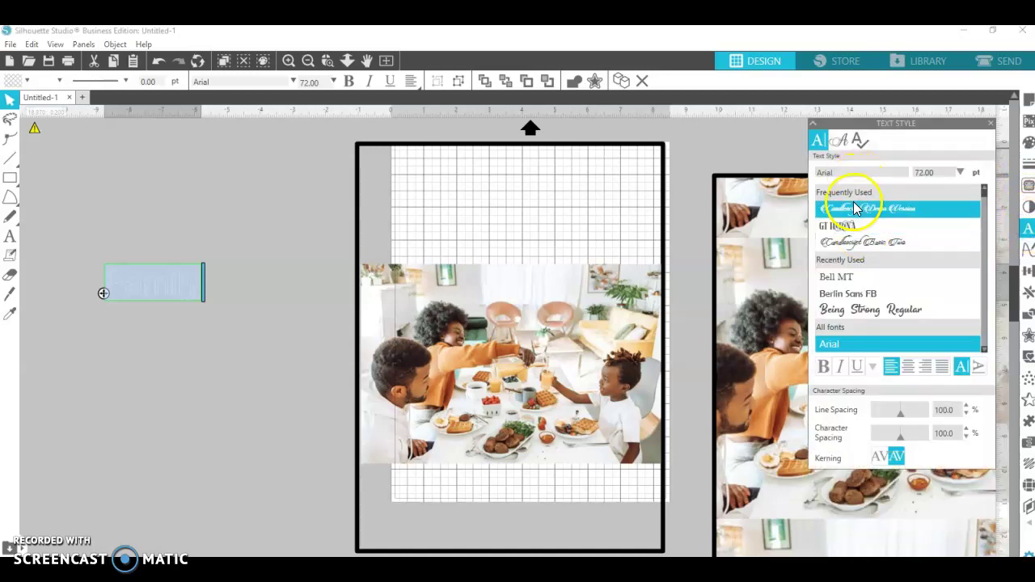
left_click(855, 210)
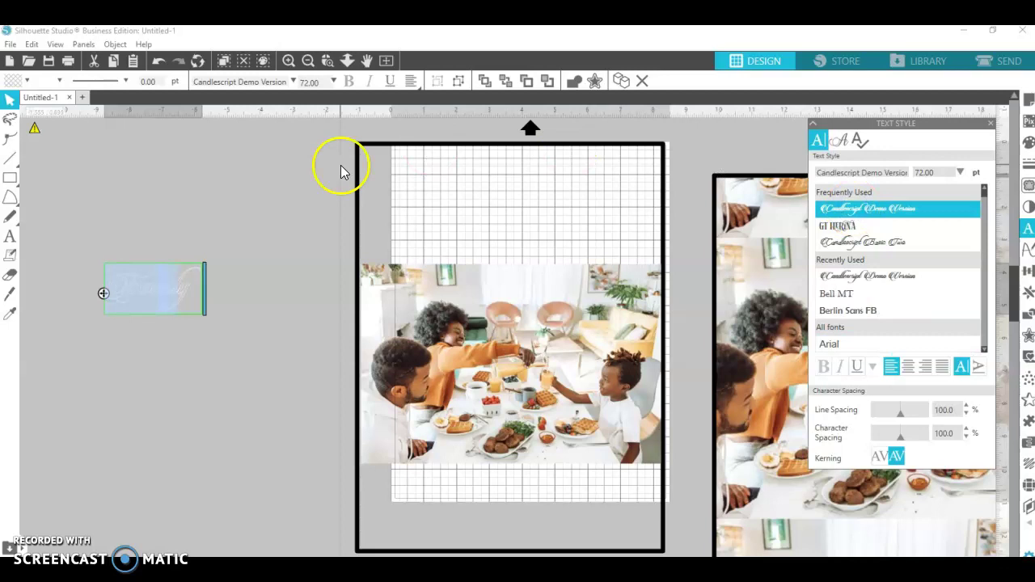
Give Family a dark grey outline and solid black fill, then enlarge it to 152.83 pt.
left_click(60, 81)
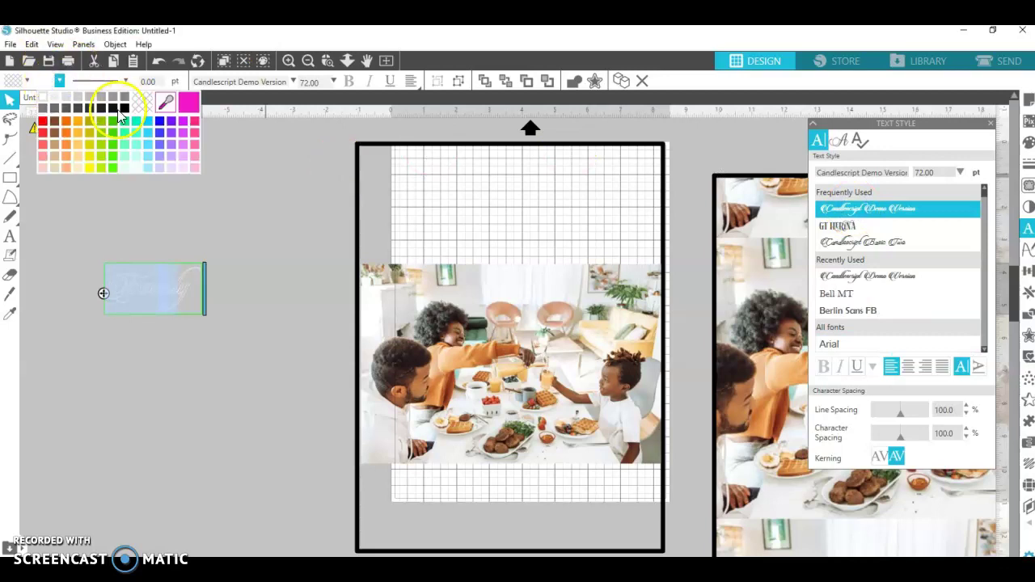
left_click(122, 111)
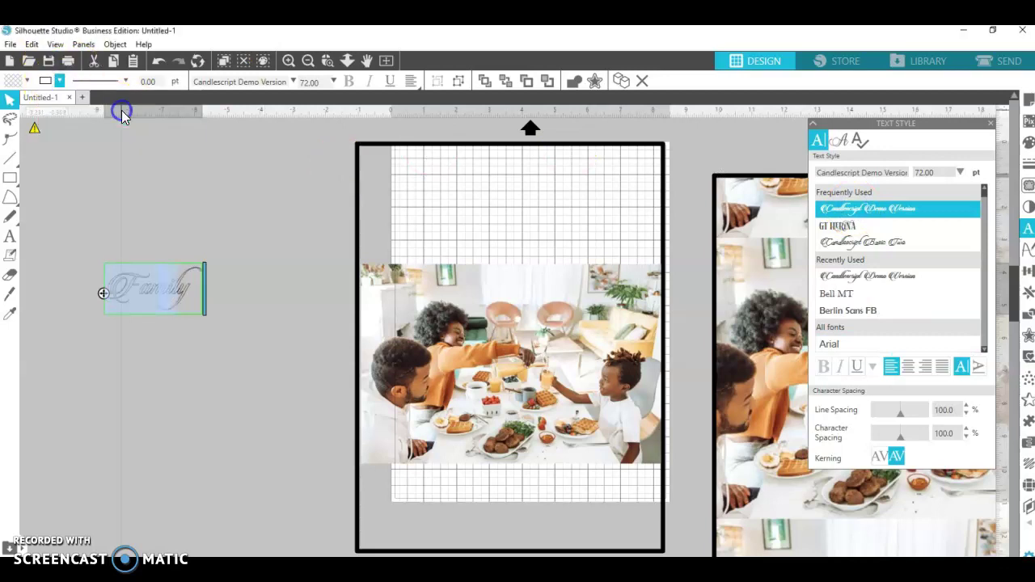
left_click(27, 80)
left_click(197, 256)
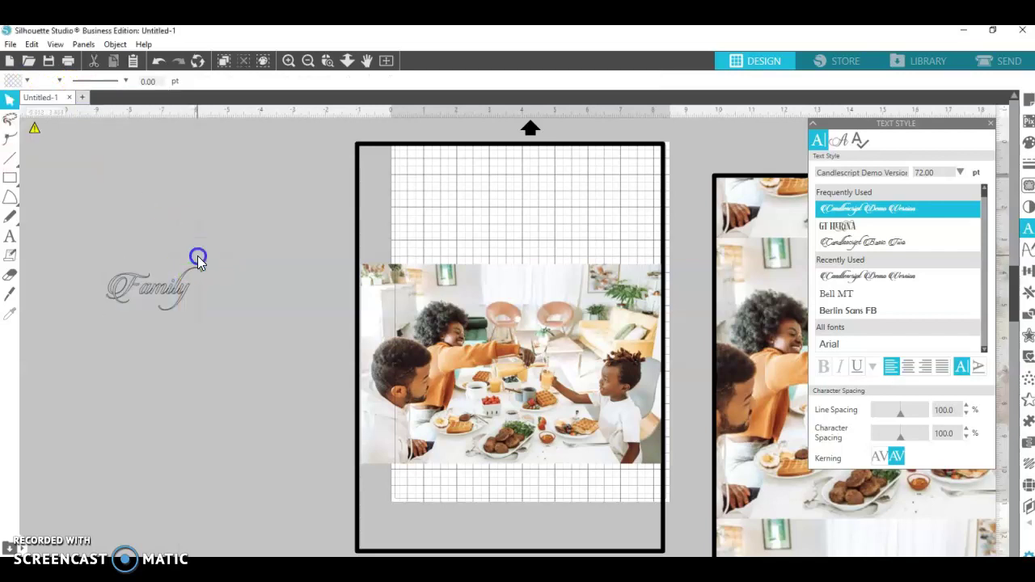
left_click(134, 290)
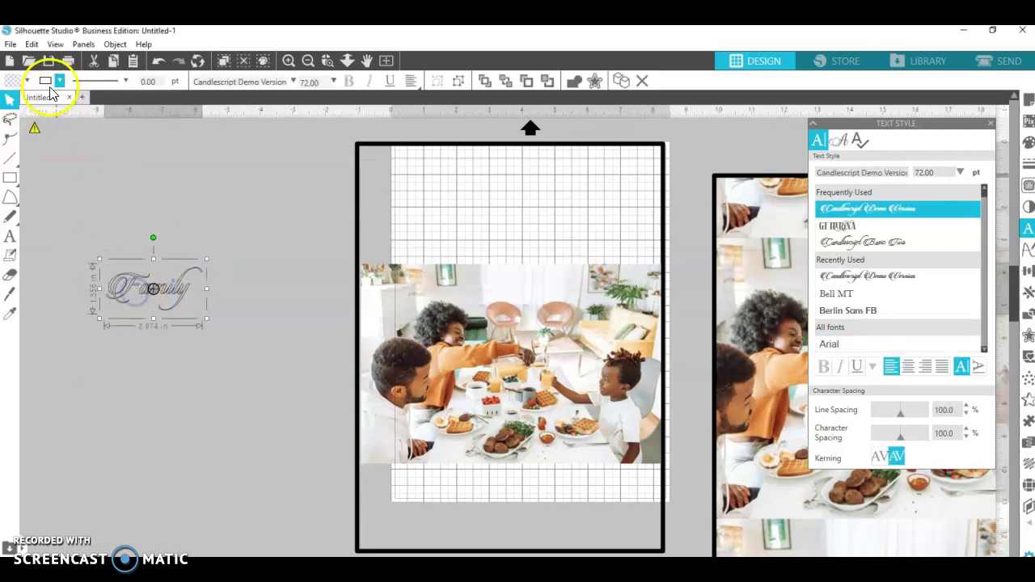
left_click(25, 81)
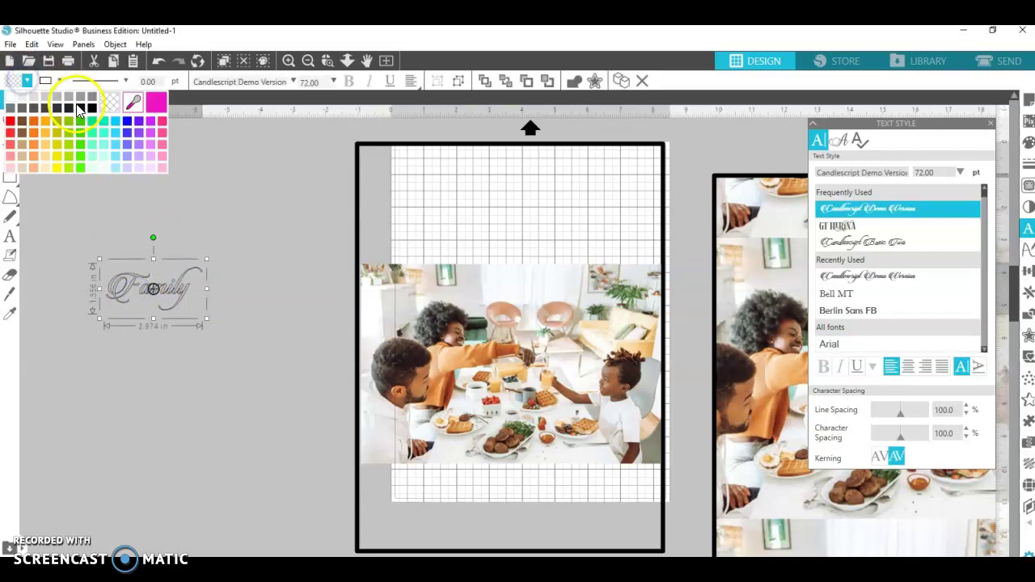
left_click(88, 106)
left_click(223, 205)
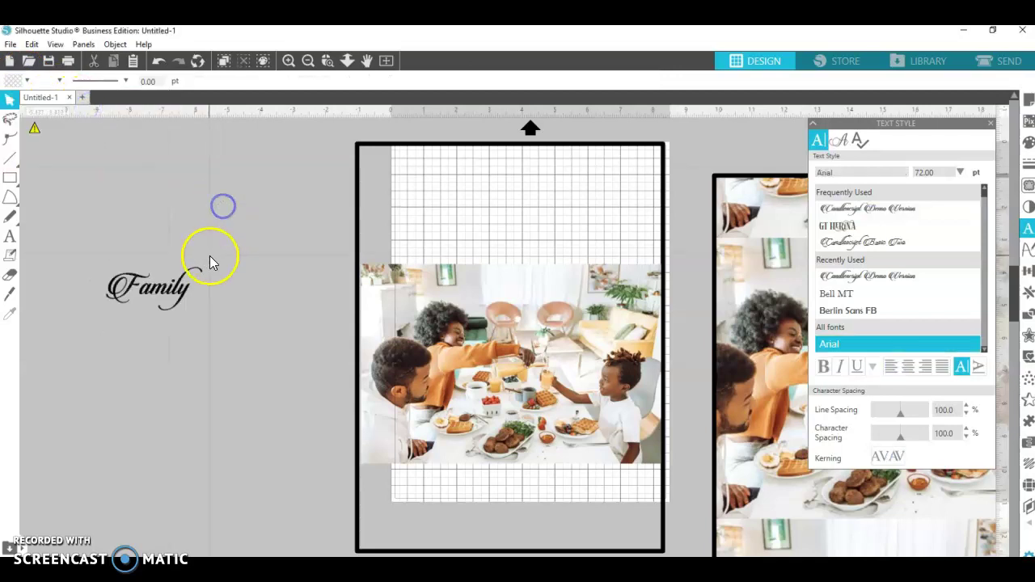
left_click(185, 280)
left_click_drag(206, 259, 299, 171)
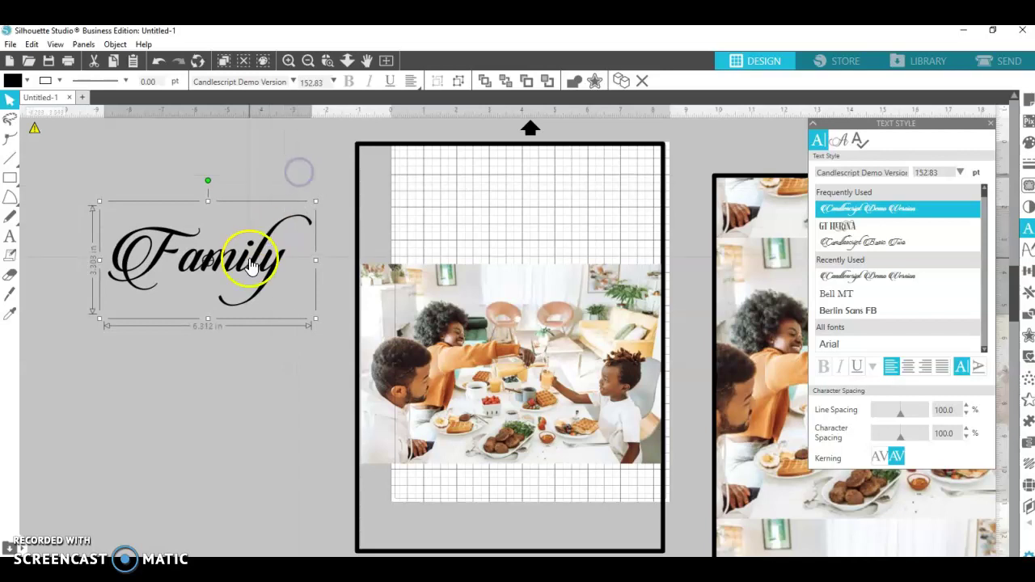
Duplicate the Family text, retype the copy as 'Love', and place it below the photo.
key("ctrl+d")
left_click_drag(251, 267, 239, 419)
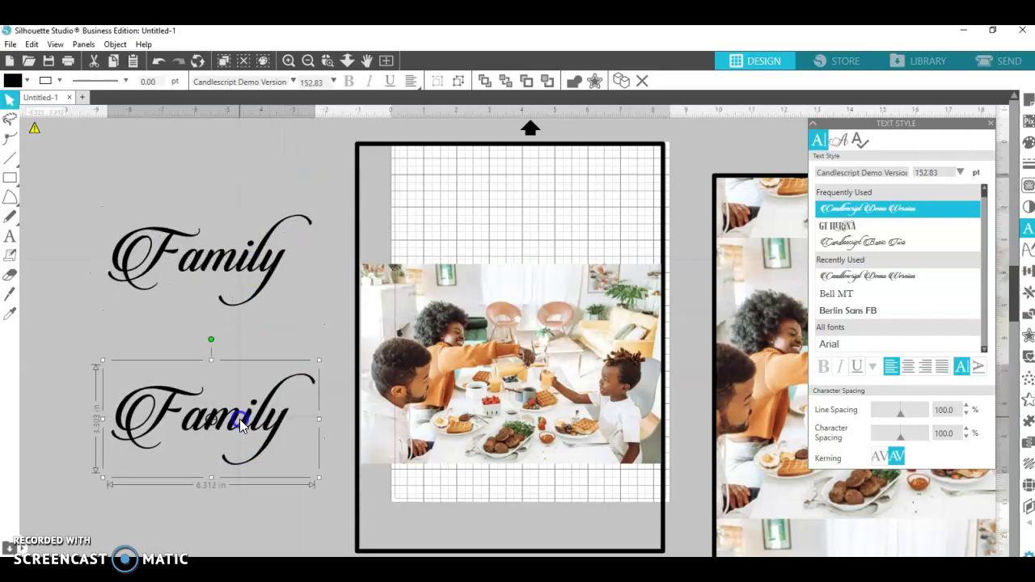
double_click(239, 419)
double_click(241, 419)
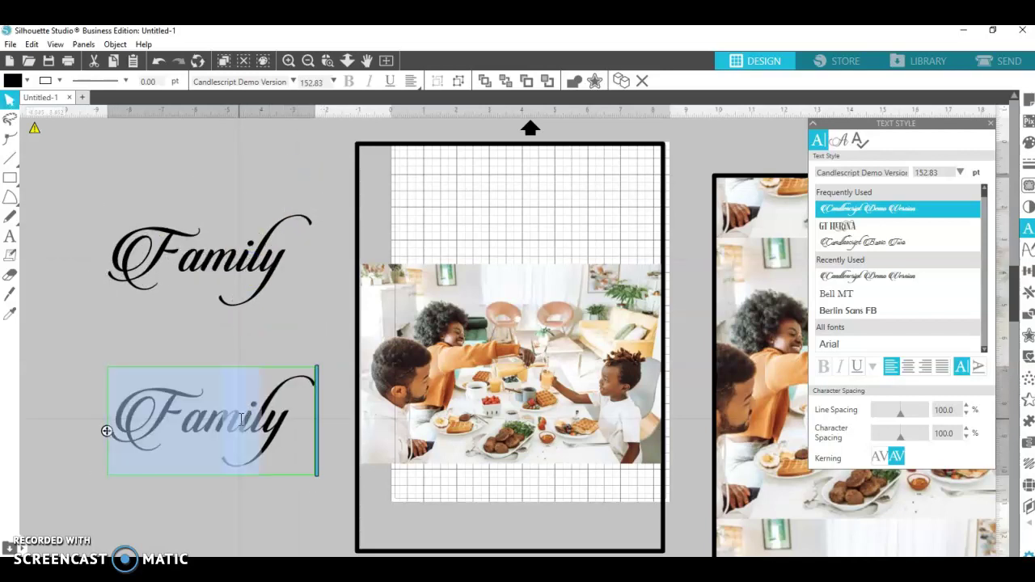
type("Love")
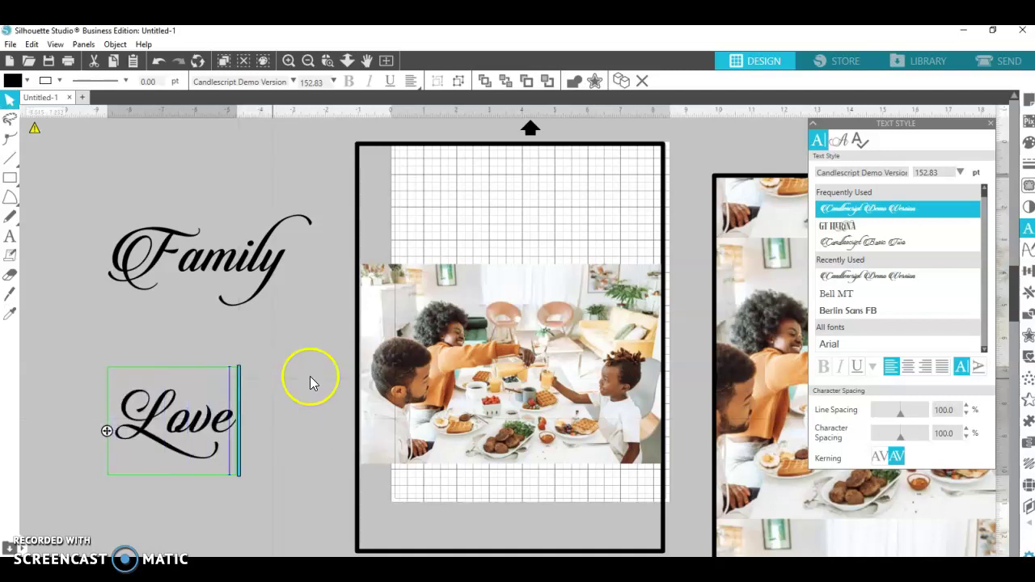
left_click(311, 380)
left_click_drag(219, 423, 529, 501)
Move Family above the photo and centre both titles horizontally on the page.
left_click_drag(161, 259, 466, 201)
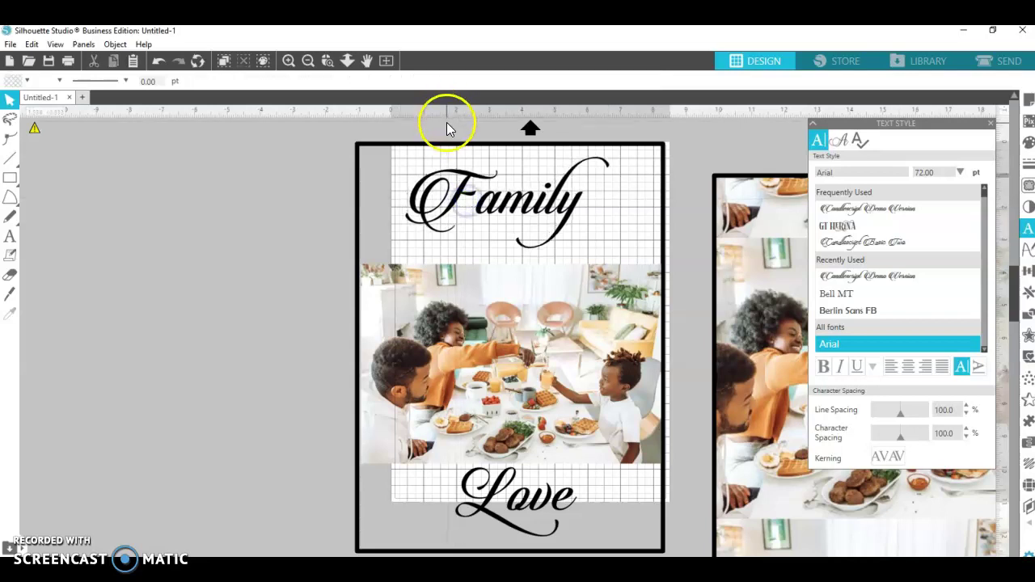
left_click_drag(446, 122, 564, 549)
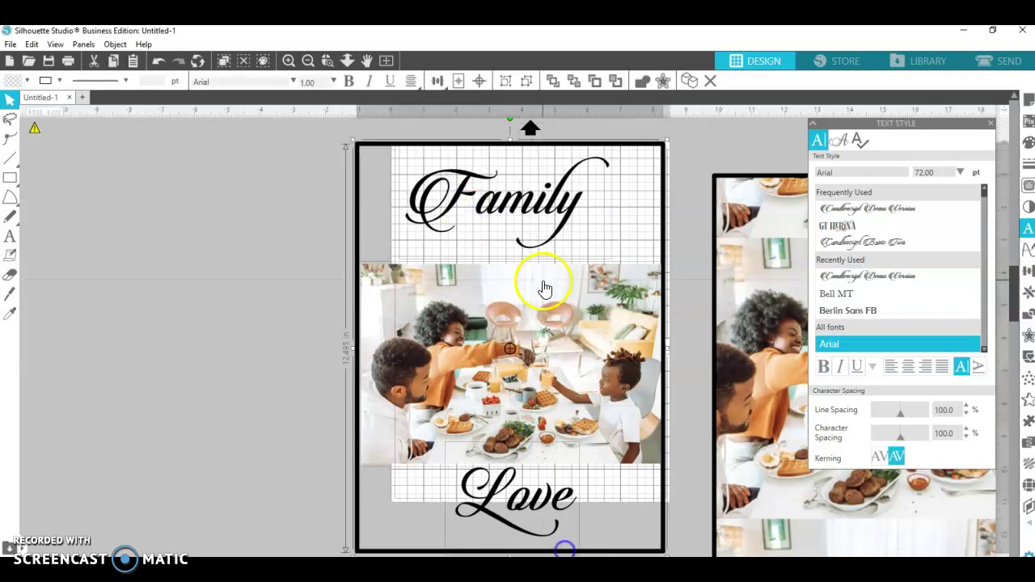
left_click(437, 81)
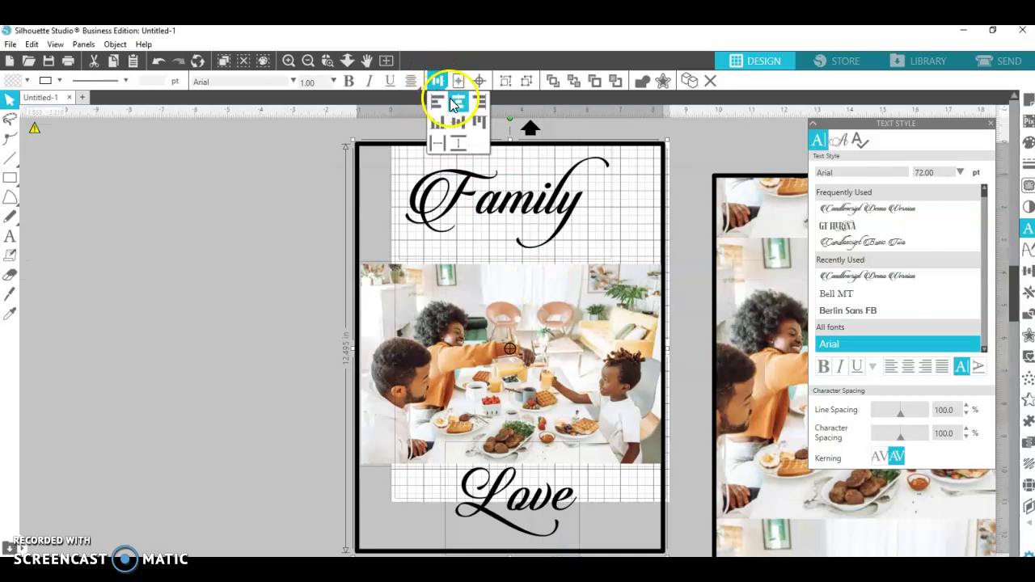
left_click(458, 101)
left_click(272, 231)
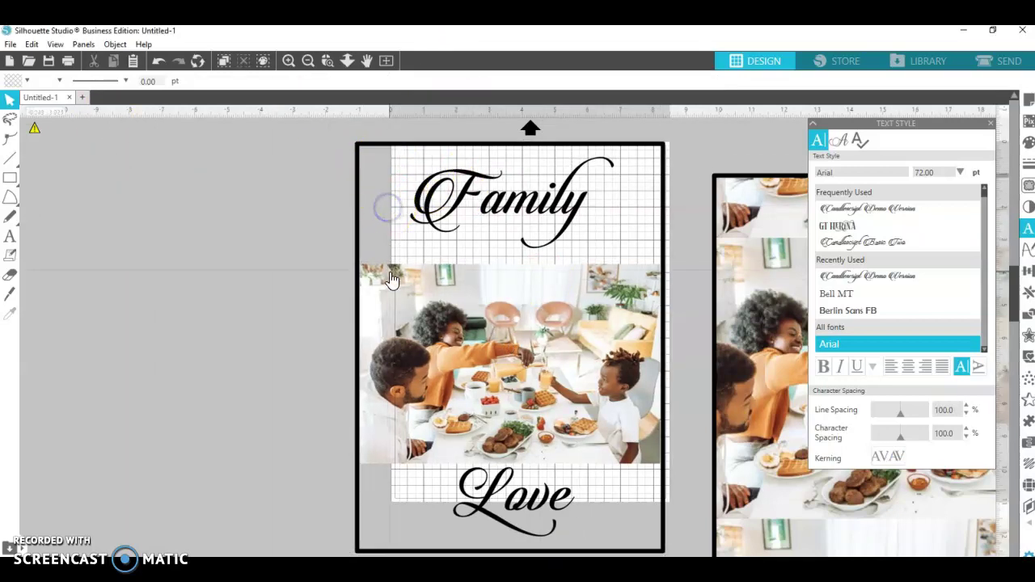
Give the outlined page rectangle a tan fill sampled from the photo with the eyedropper.
left_click(405, 161)
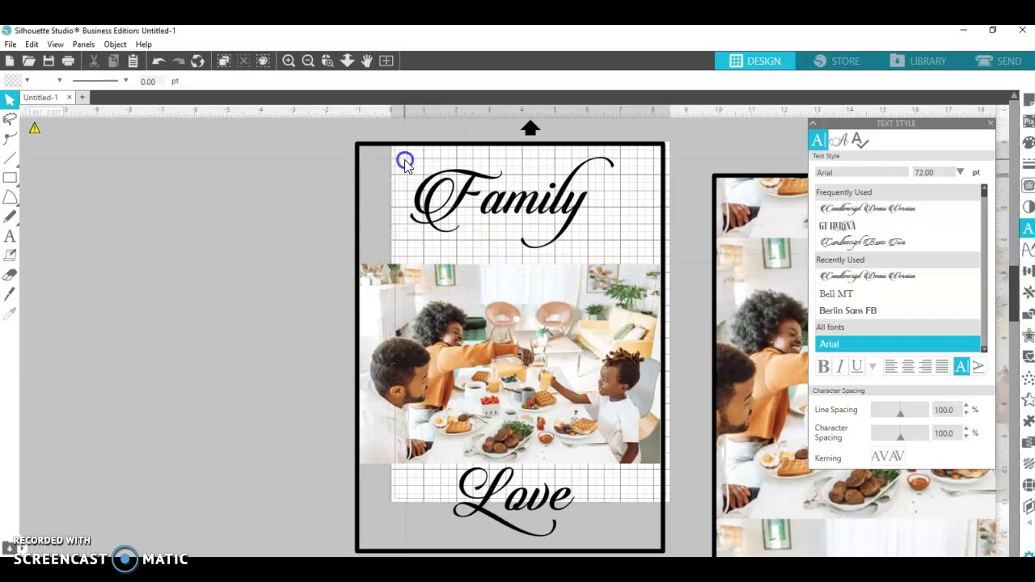
left_click(386, 148)
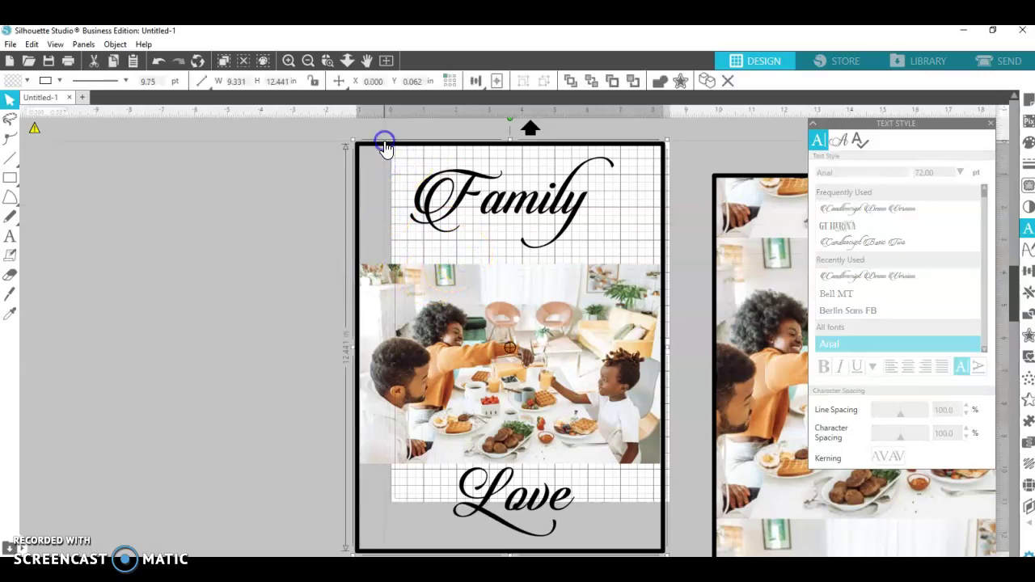
left_click(25, 79)
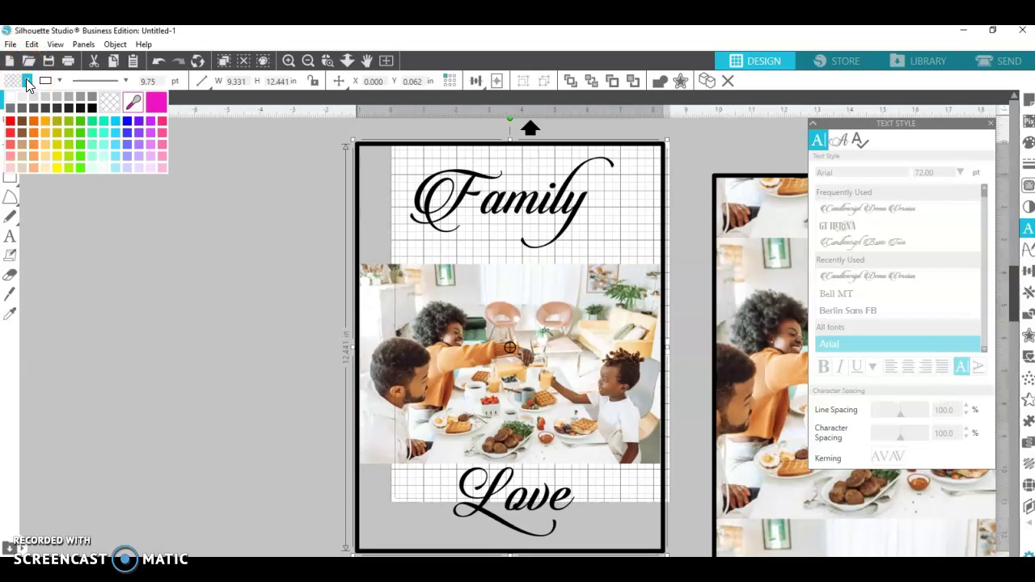
left_click(510, 291)
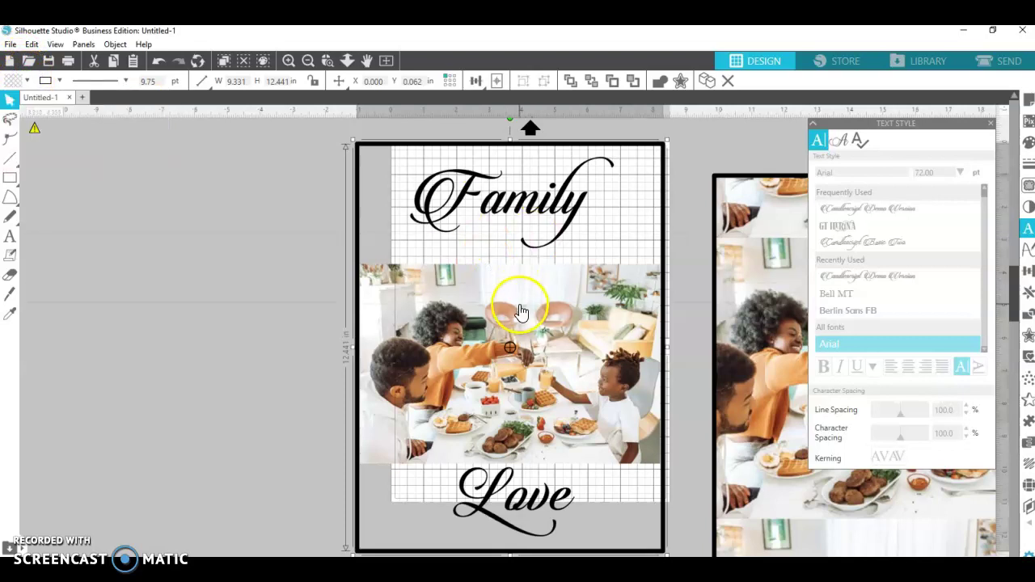
left_click(26, 80)
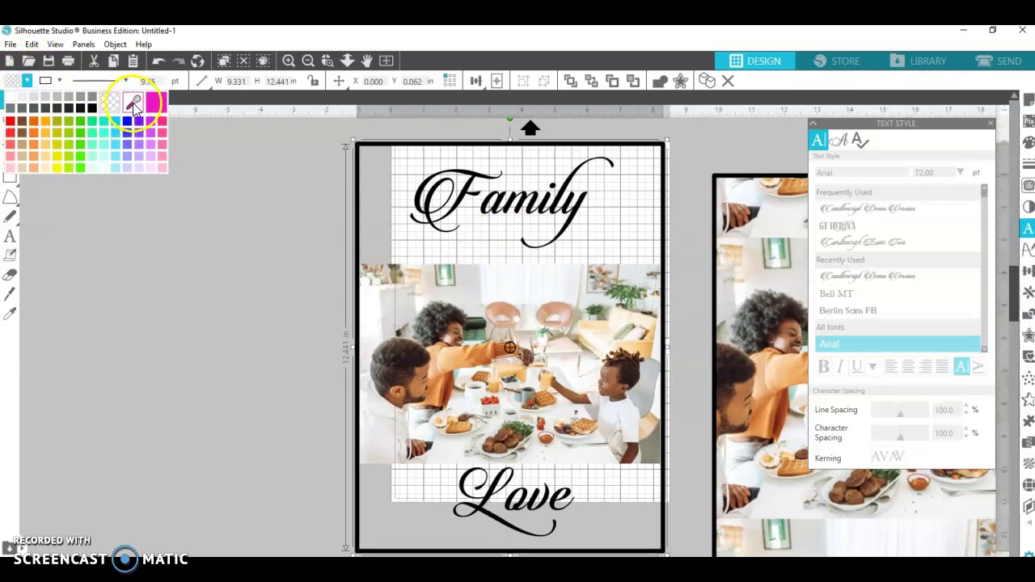
left_click(133, 105)
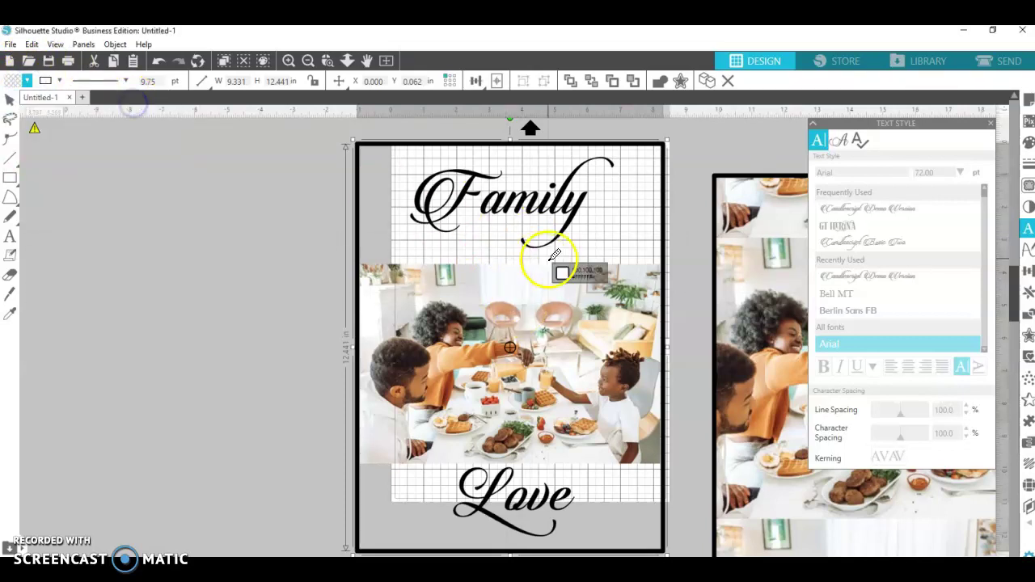
left_click(515, 301)
left_click(249, 275)
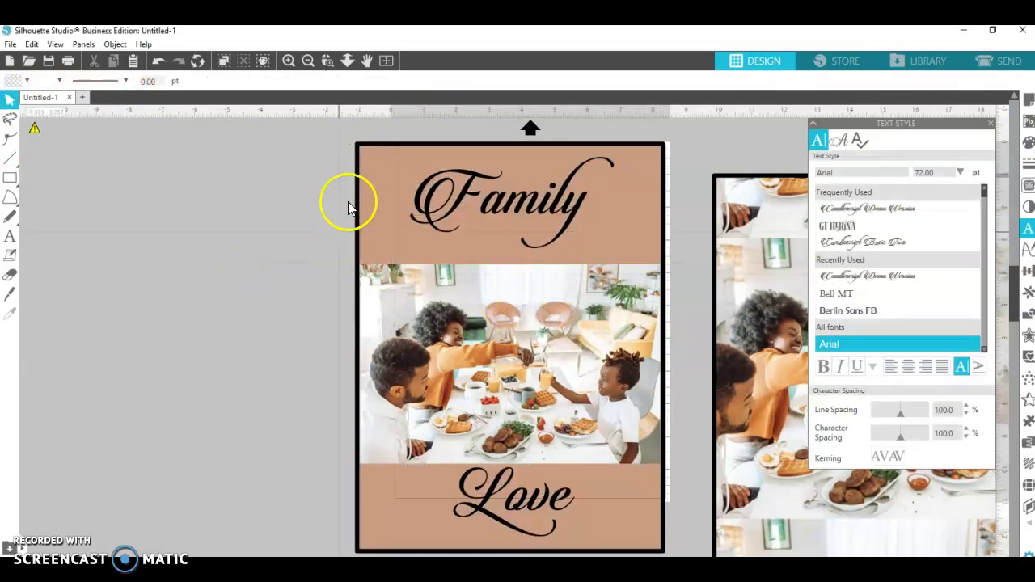
left_click(569, 477)
Group the tan rectangle, family photo, and Family and Love titles into one design.
scroll(569, 479, "down", 2)
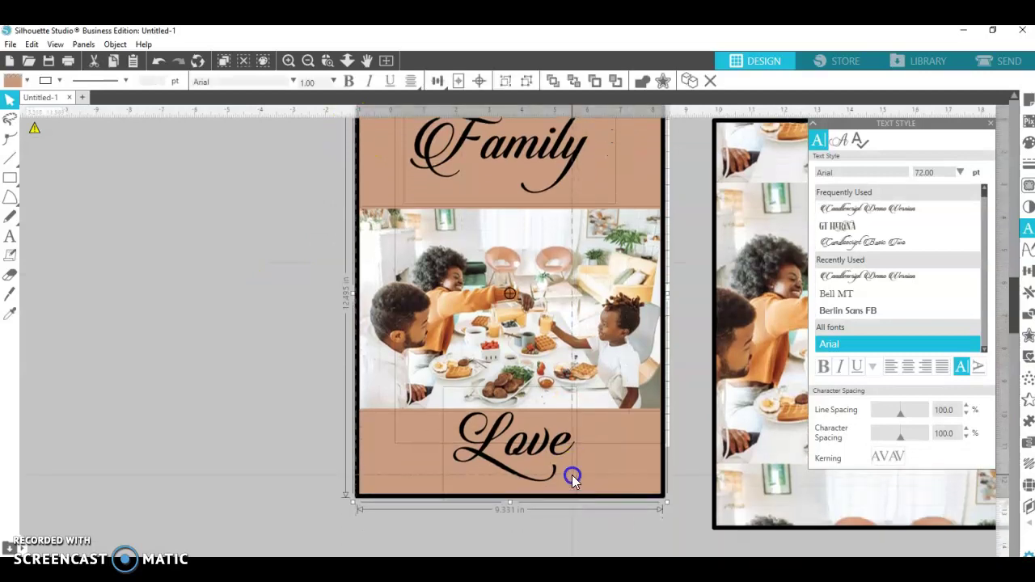
right_click(571, 476)
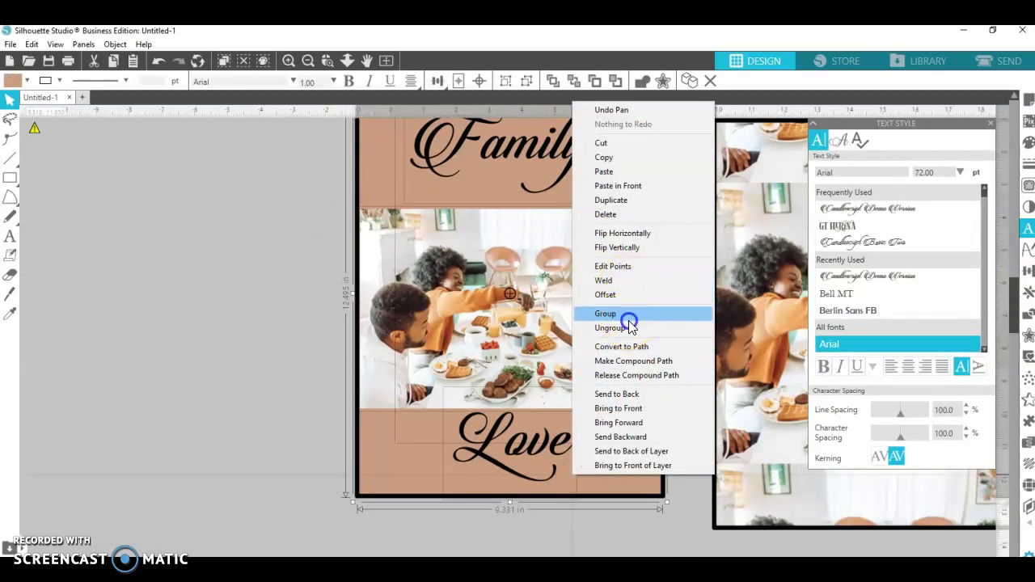
left_click(629, 324)
scroll(335, 296, "up", 4)
scroll(510, 320, "down", 2)
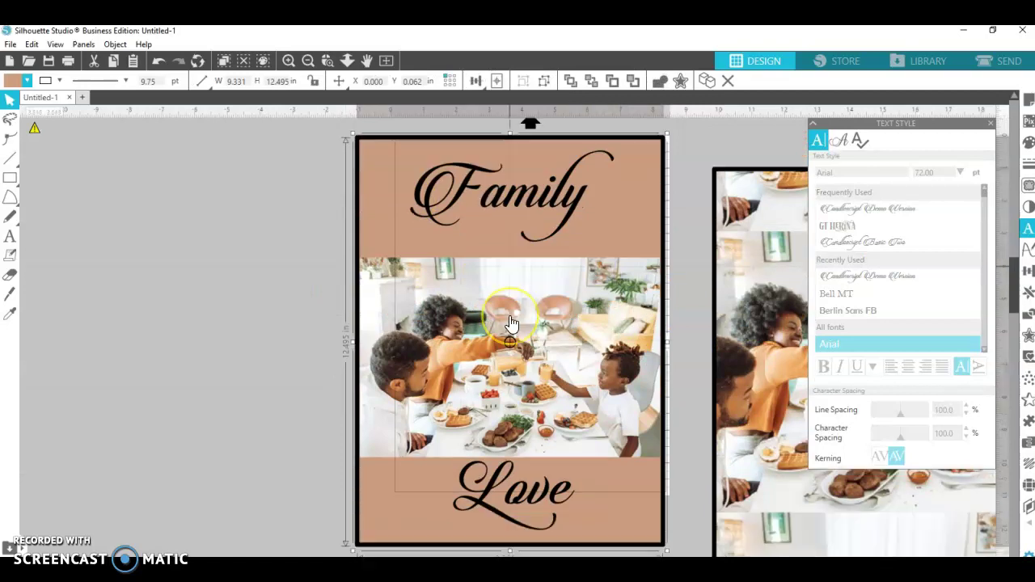
scroll(510, 322, "down", 1)
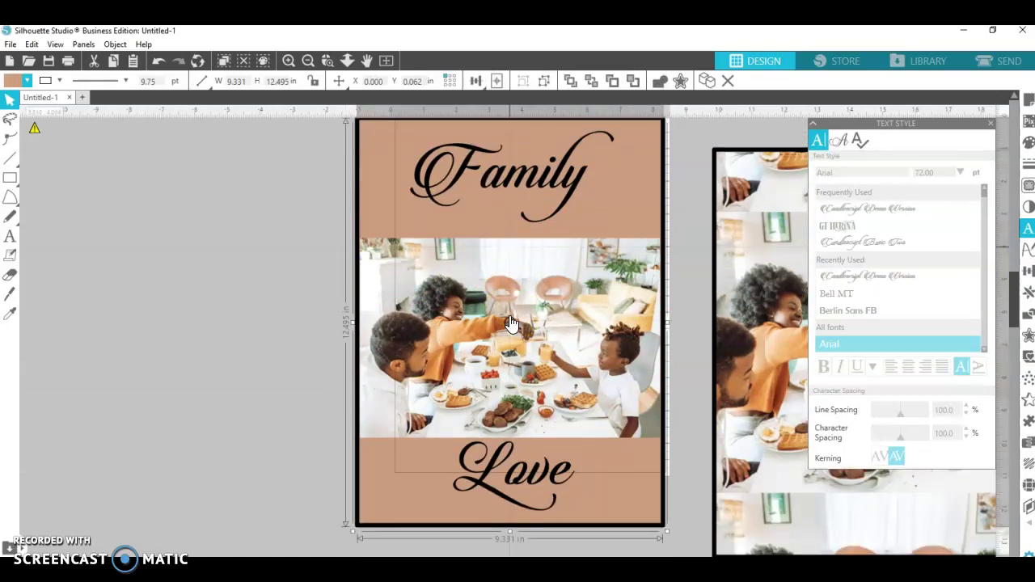
left_click(335, 308)
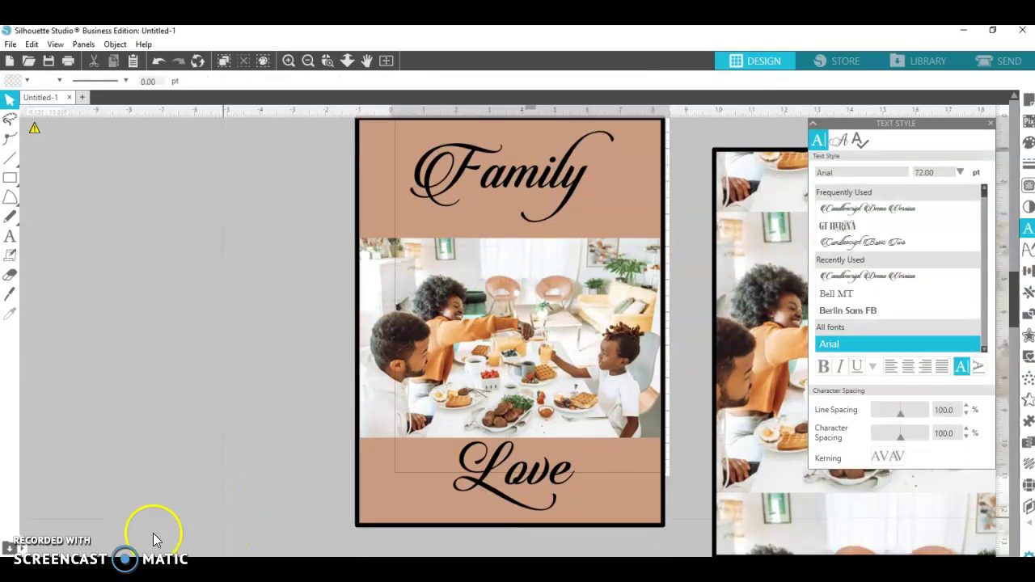